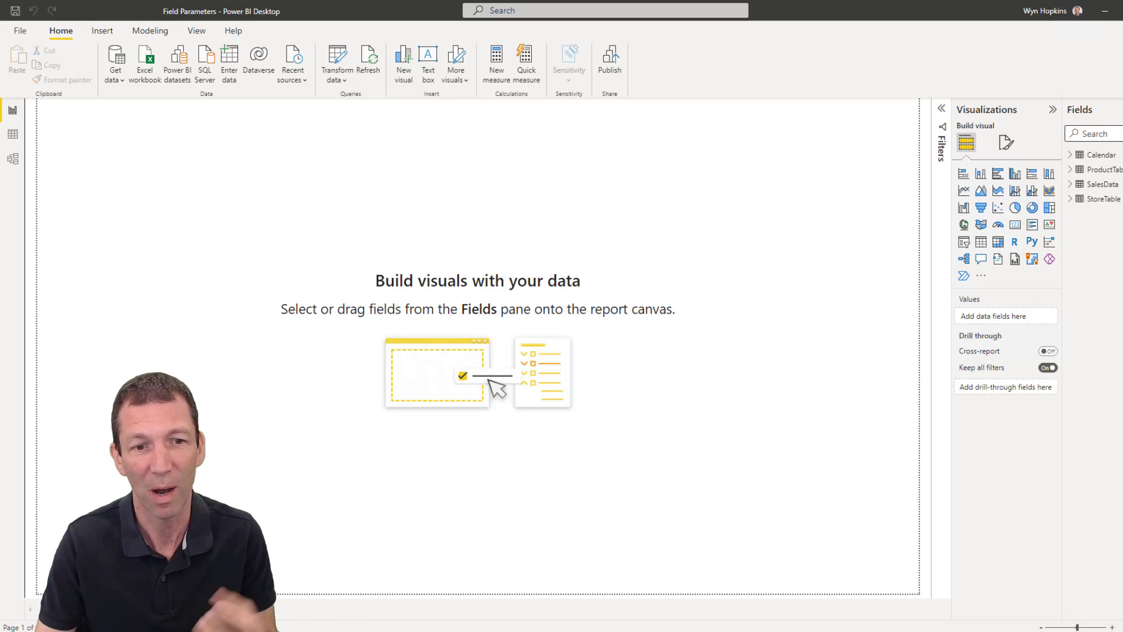
# Look over the Access Analytic downloads page in the browser, then minimise the browser
pyautogui.hotkey('alt', 'Tab')
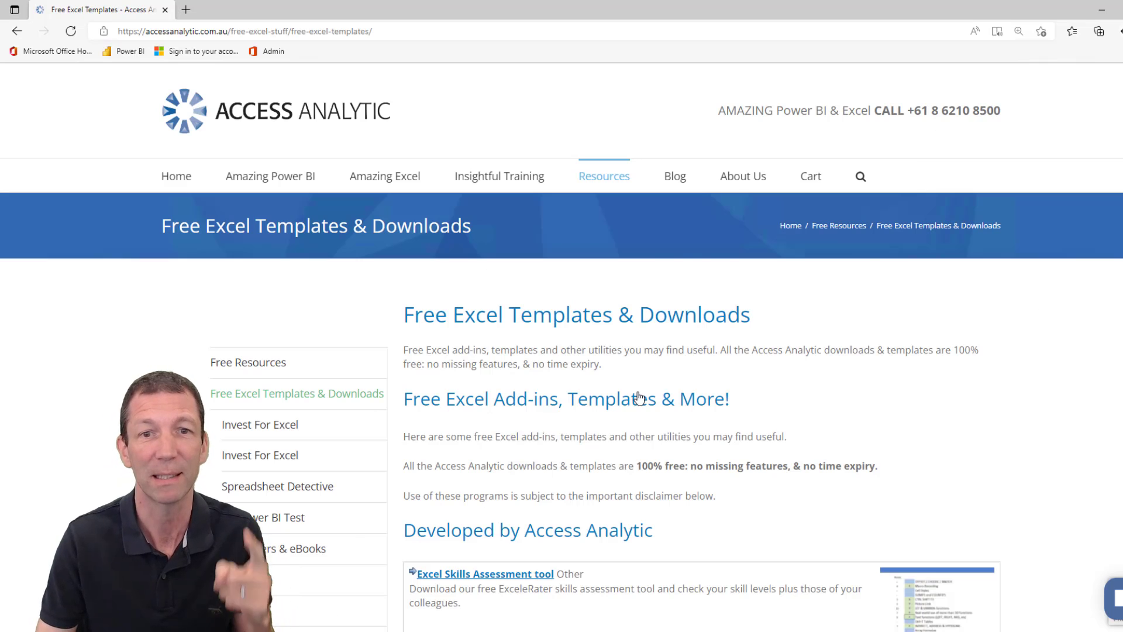
pyautogui.scroll(-5, 640, 403)
pyautogui.scroll(-9, 640, 403)
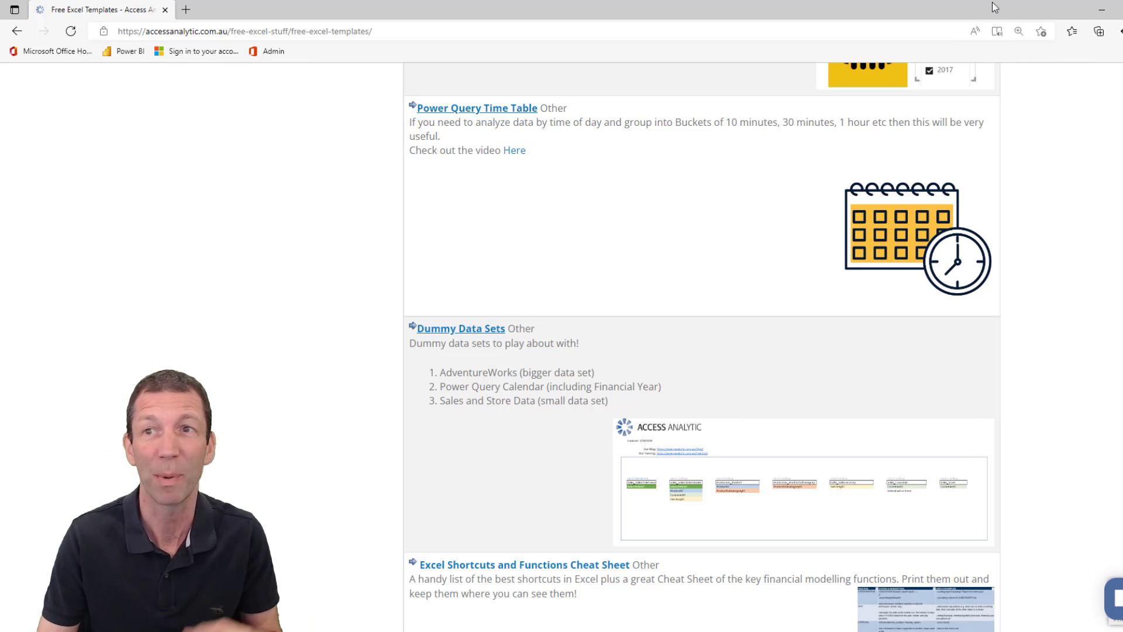
pyautogui.click(1101, 13)
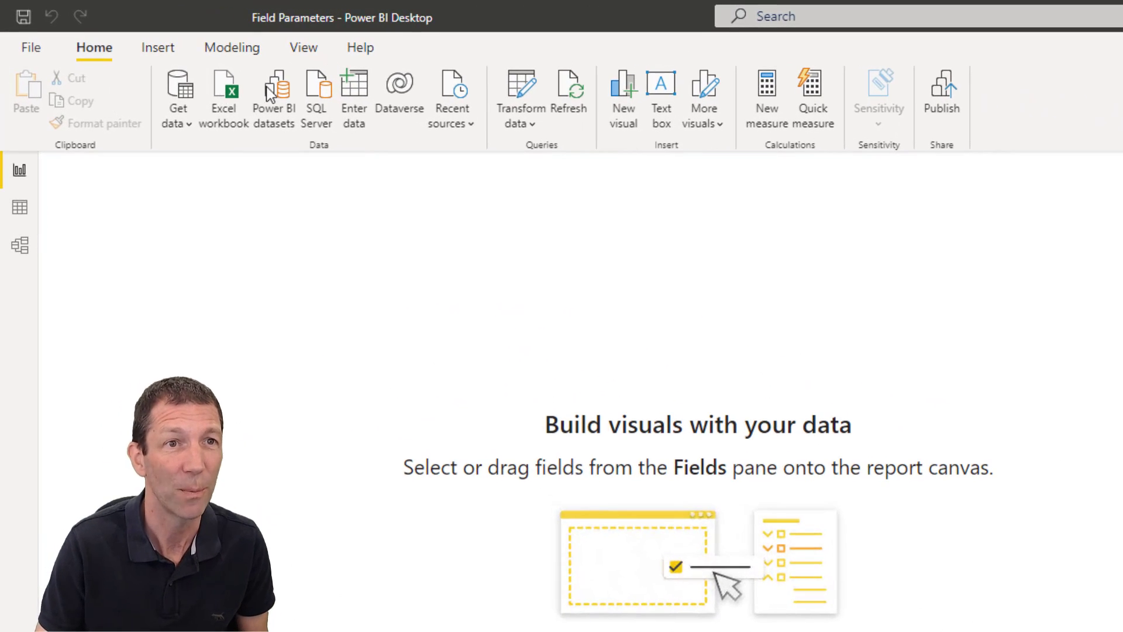
# Start a new fields parameter from Modeling and name it Chosen Measure
pyautogui.click(251, 49)
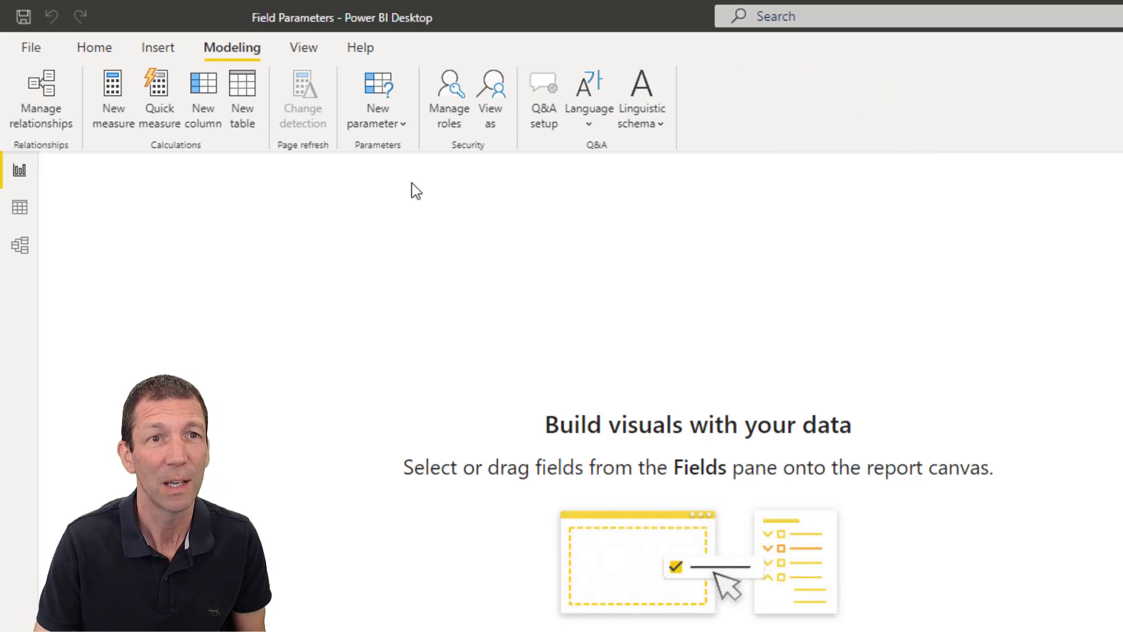
pyautogui.click(404, 124)
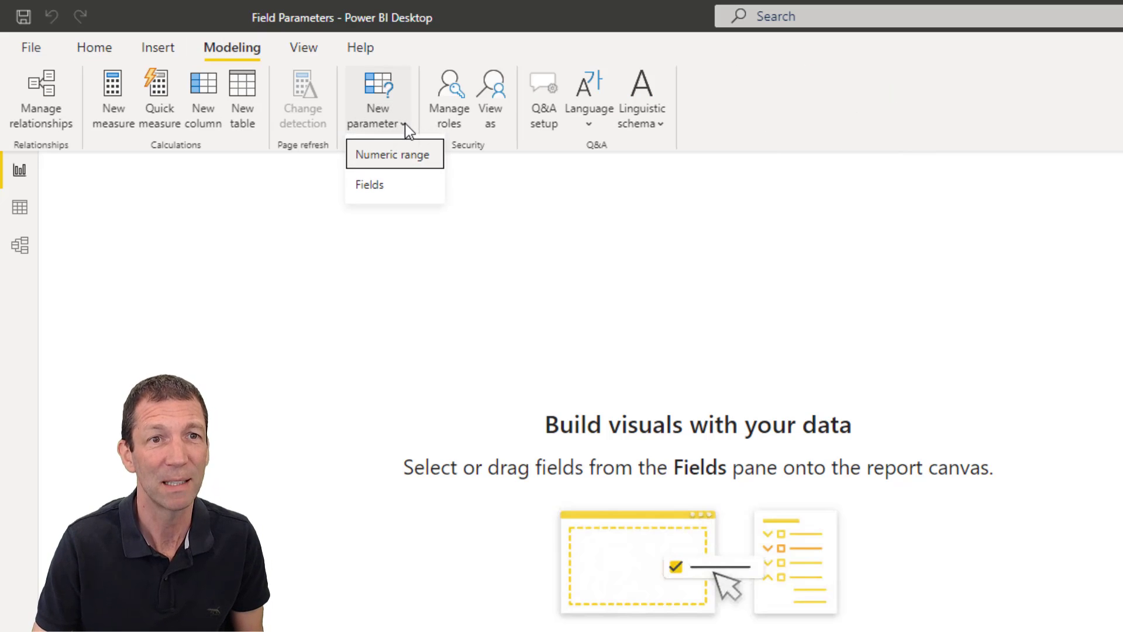
pyautogui.click(382, 191)
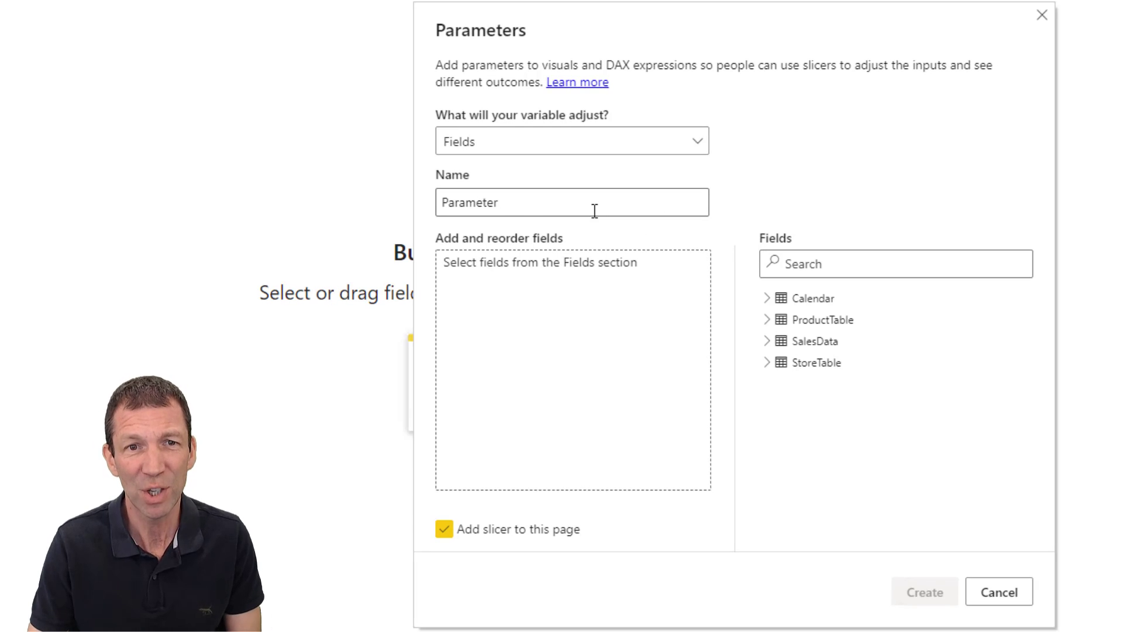
pyautogui.doubleClick(727, 350)
pyautogui.write('Chose')
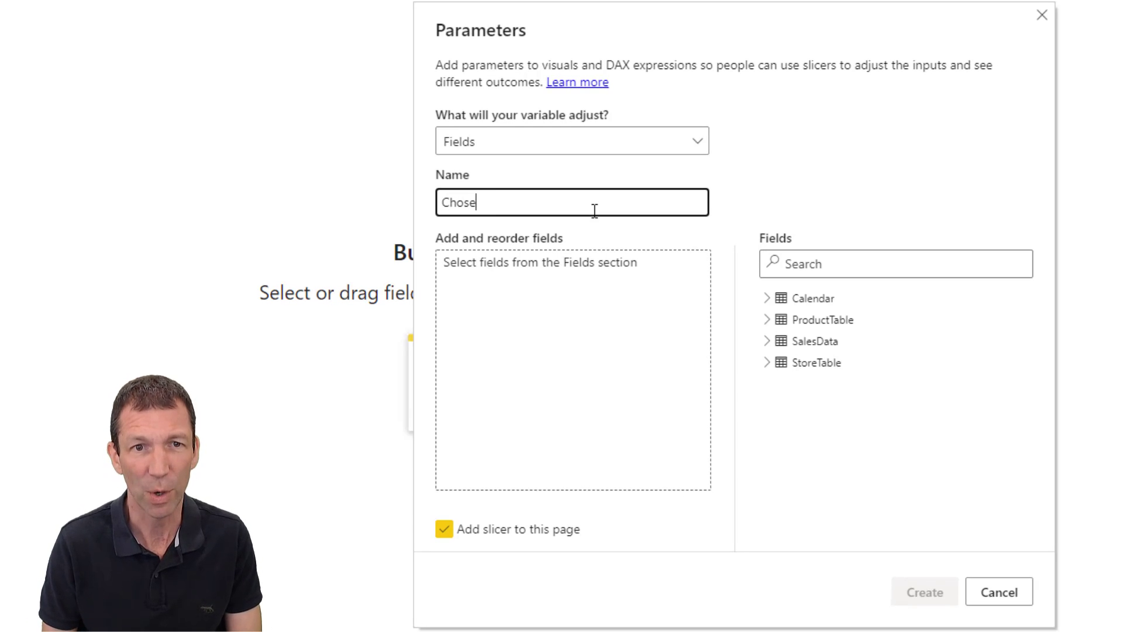
pyautogui.write('n Measure')
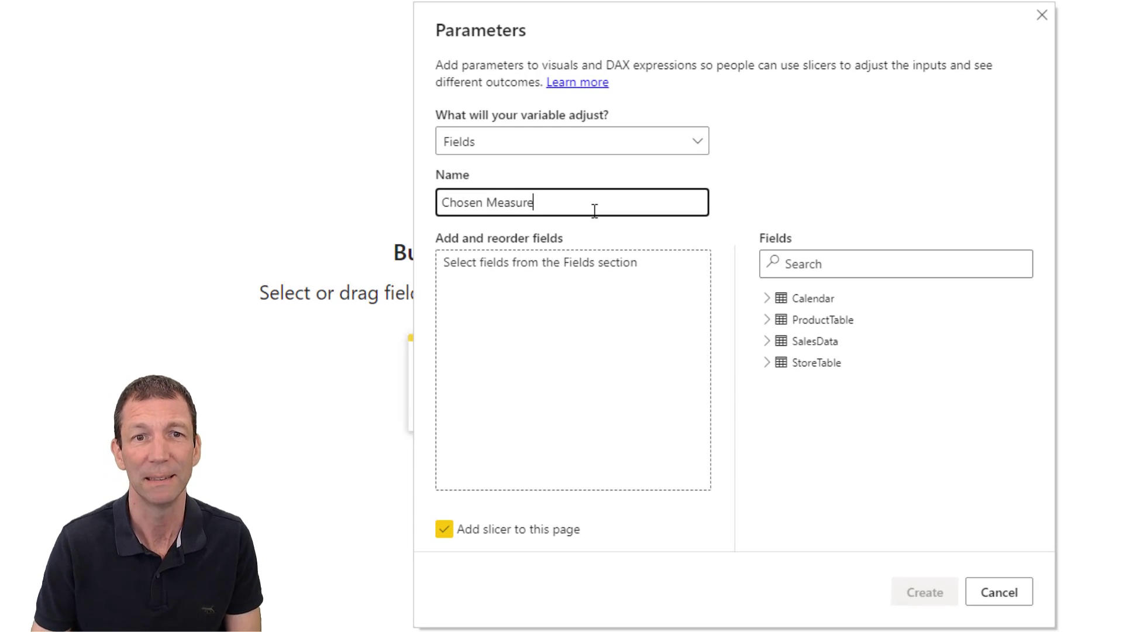
# Add Sales $ and Units Sold from SalesData to the parameter and create it
pyautogui.click(767, 342)
pyautogui.click(795, 427)
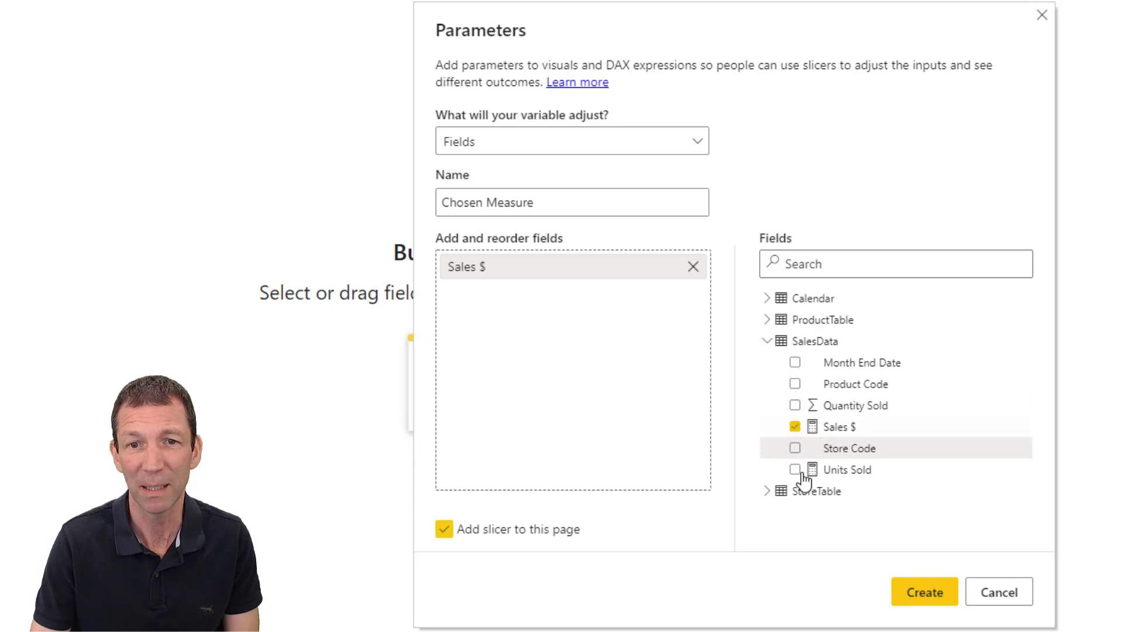
pyautogui.click(796, 470)
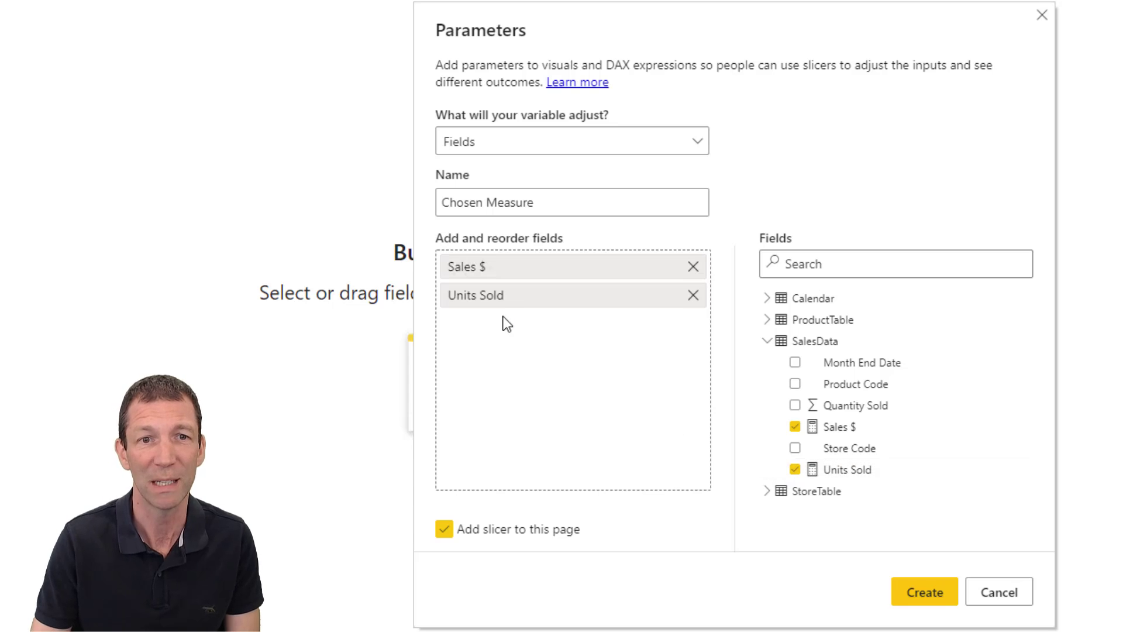
pyautogui.moveTo(552, 300)
pyautogui.mouseDown()
pyautogui.moveTo(551, 253)
pyautogui.moveTo(556, 293)
pyautogui.mouseUp()
pyautogui.click(927, 606)
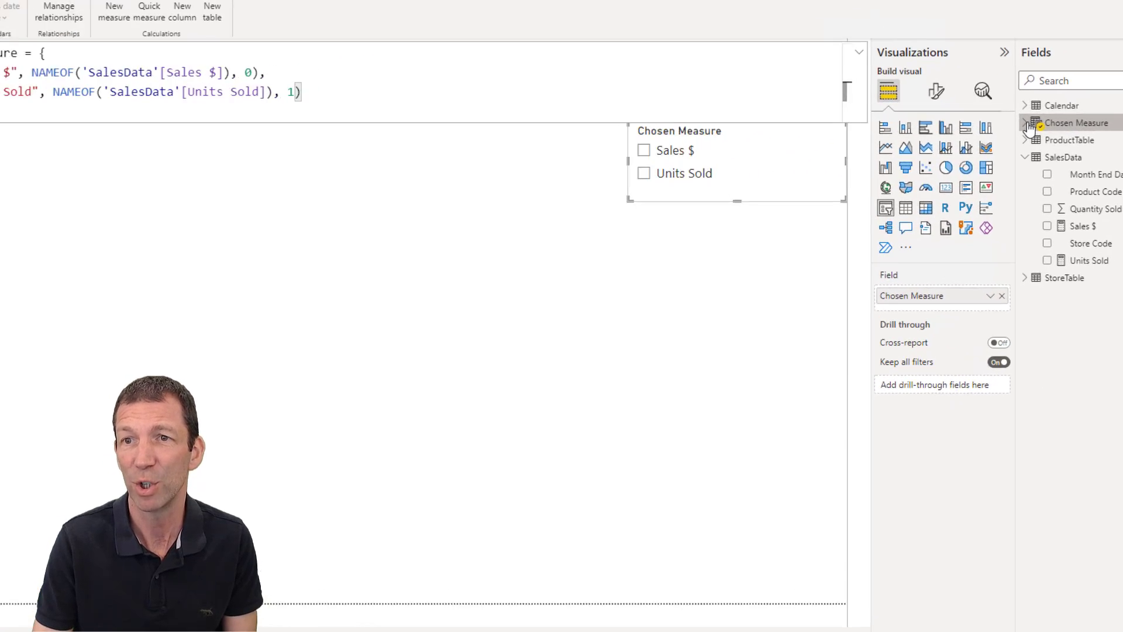
# Expand the Chosen Measure table, inspect its DAX formula, and view its rows in Data view
pyautogui.click(1026, 123)
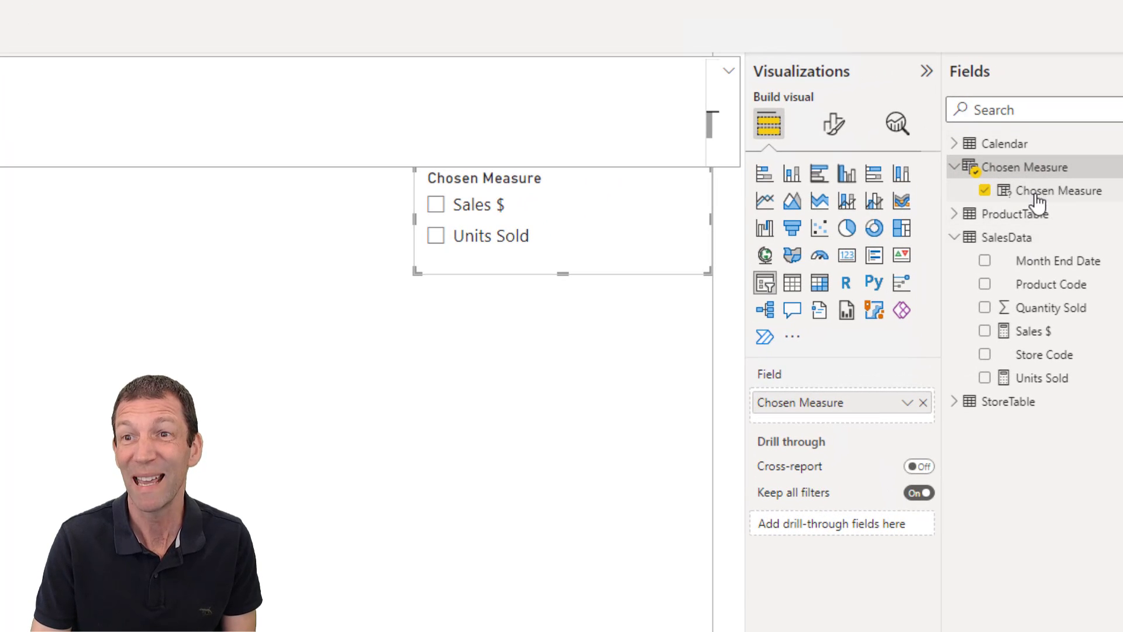
pyautogui.click(994, 170)
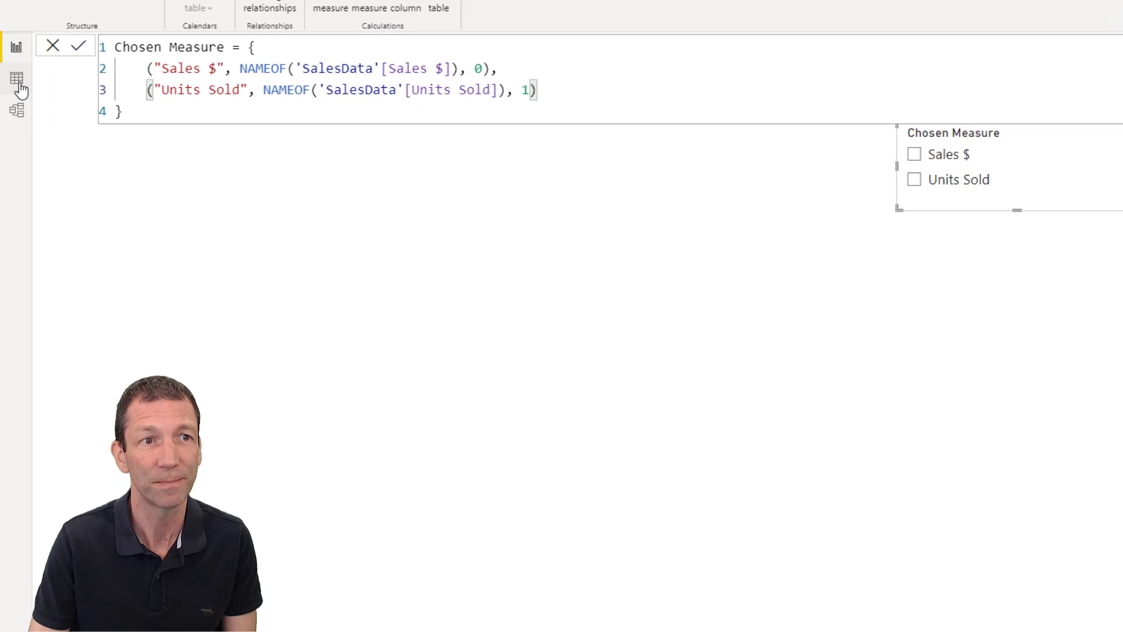
pyautogui.click(18, 83)
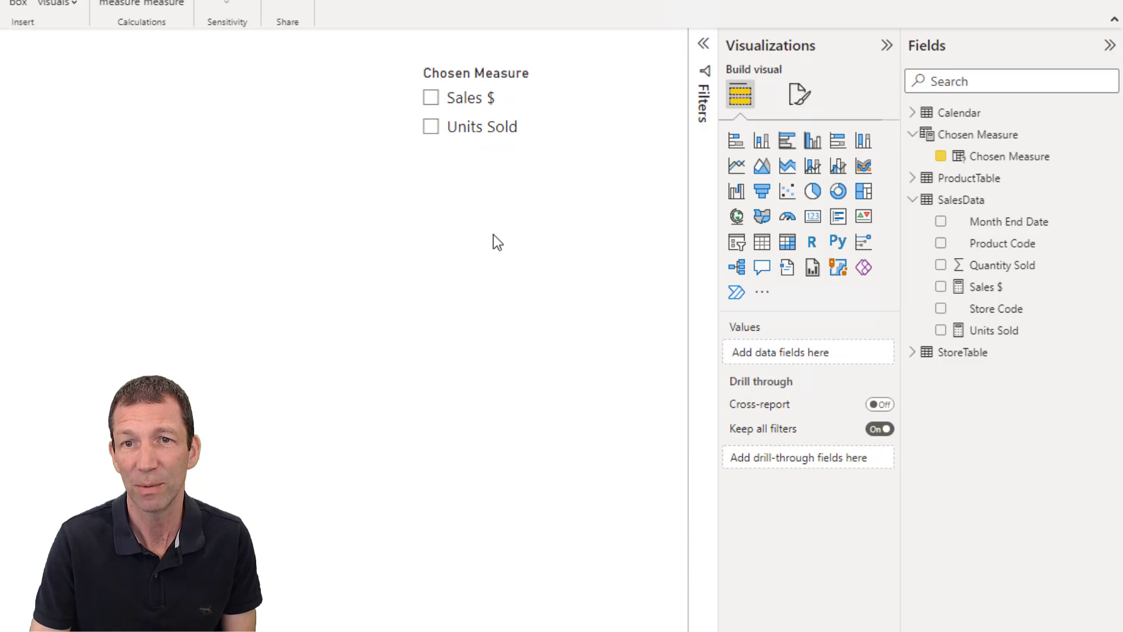
# Add a clustered bar chart with Chosen Measure on the X-axis and Store Name on the Y-axis, showing Sales $
pyautogui.click(788, 140)
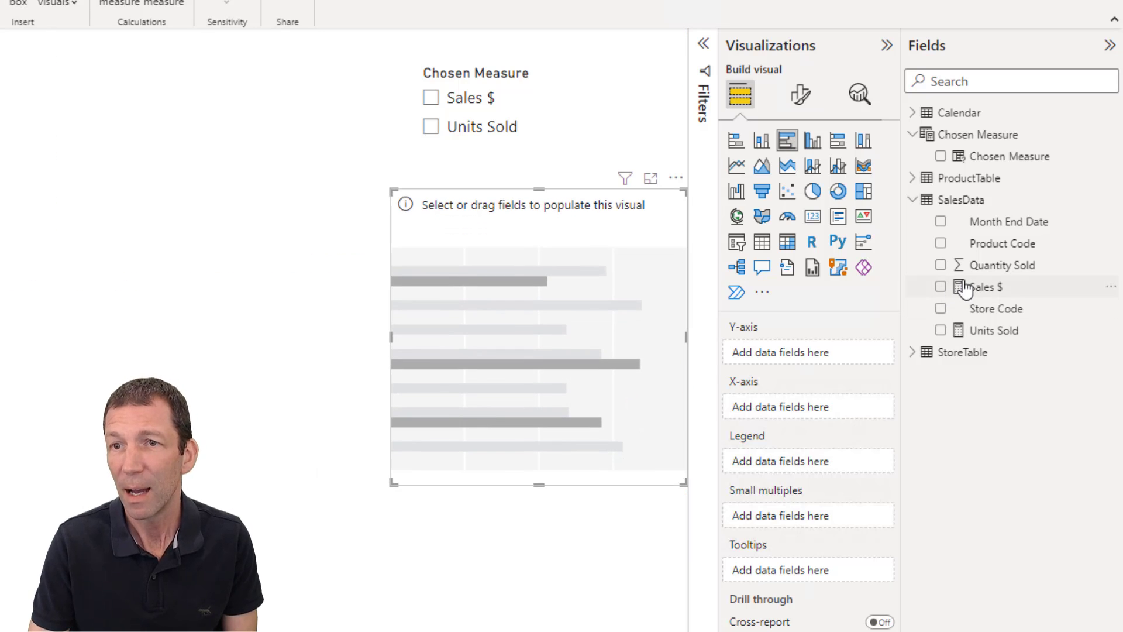
pyautogui.moveTo(998, 158); pyautogui.dragTo(806, 406)
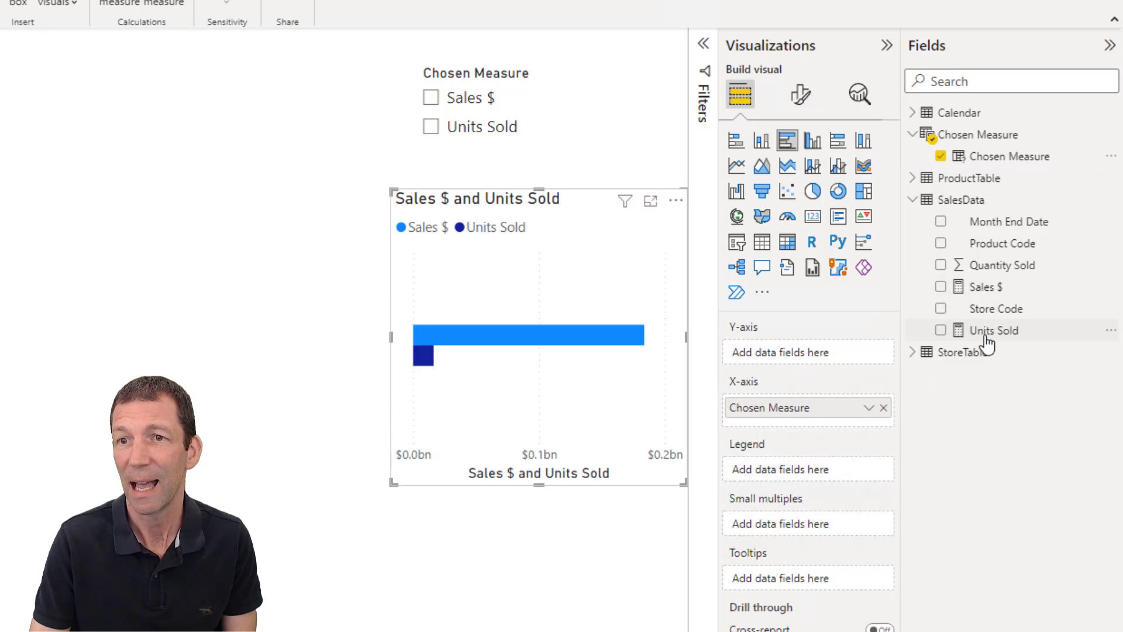
pyautogui.click(913, 352)
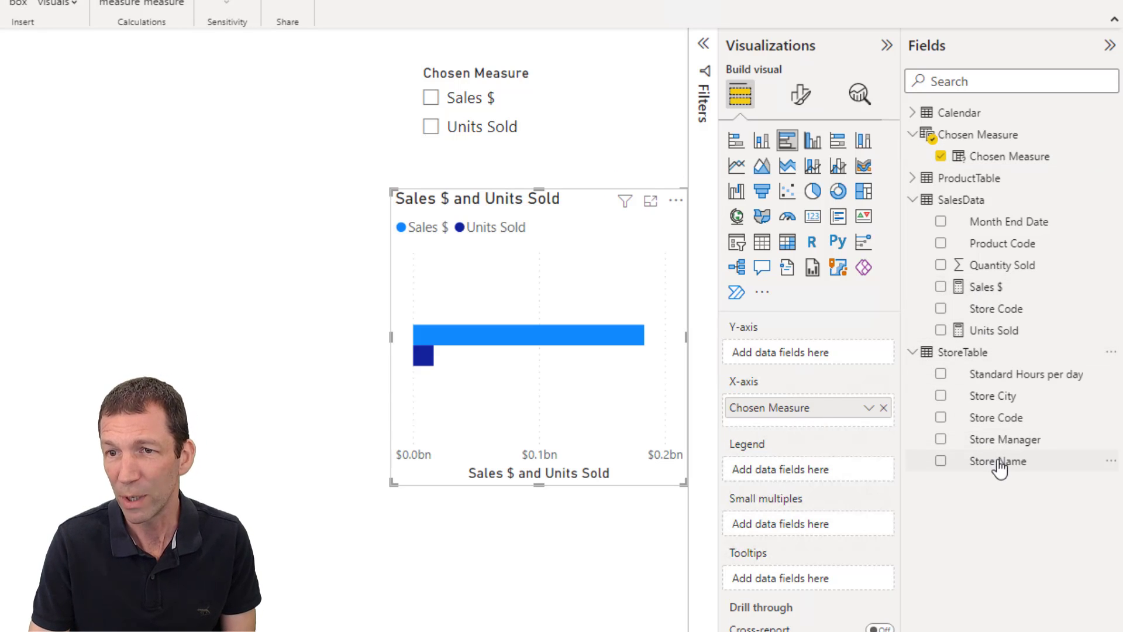
pyautogui.moveTo(998, 461); pyautogui.dragTo(783, 350)
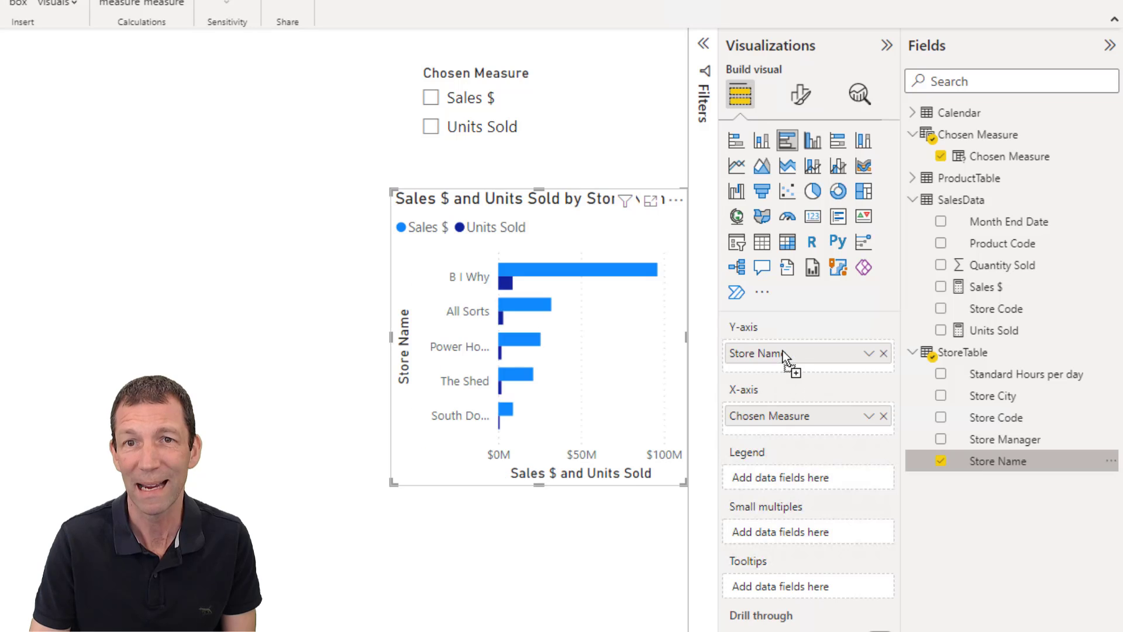
pyautogui.click(433, 100)
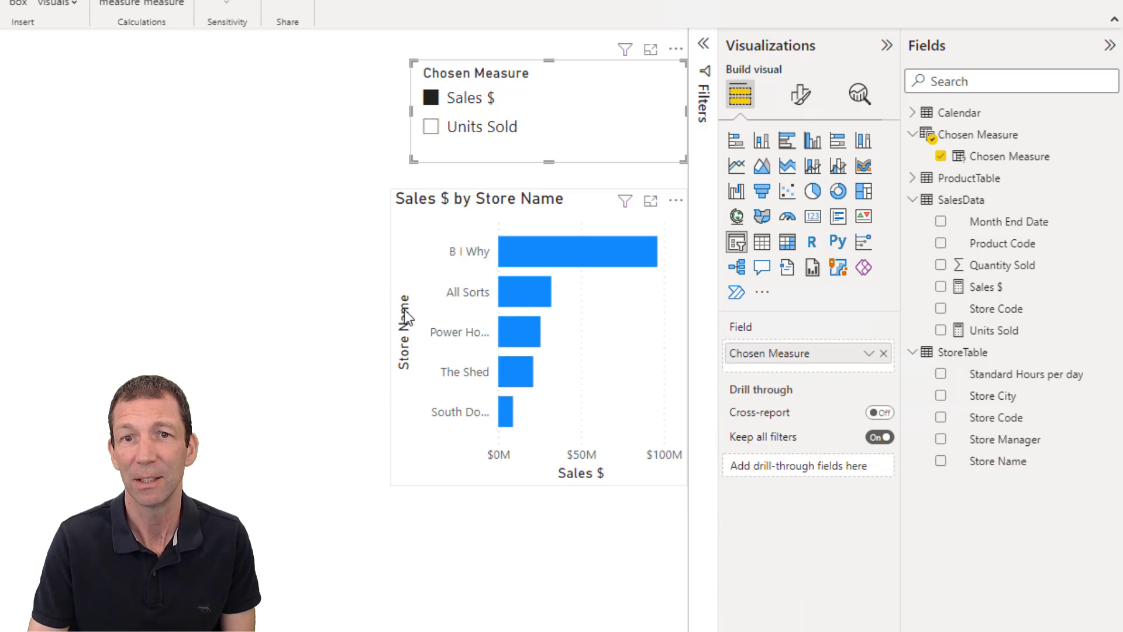
# Turn on data labels for the bar chart and widen it so store names fit
pyautogui.click(424, 255)
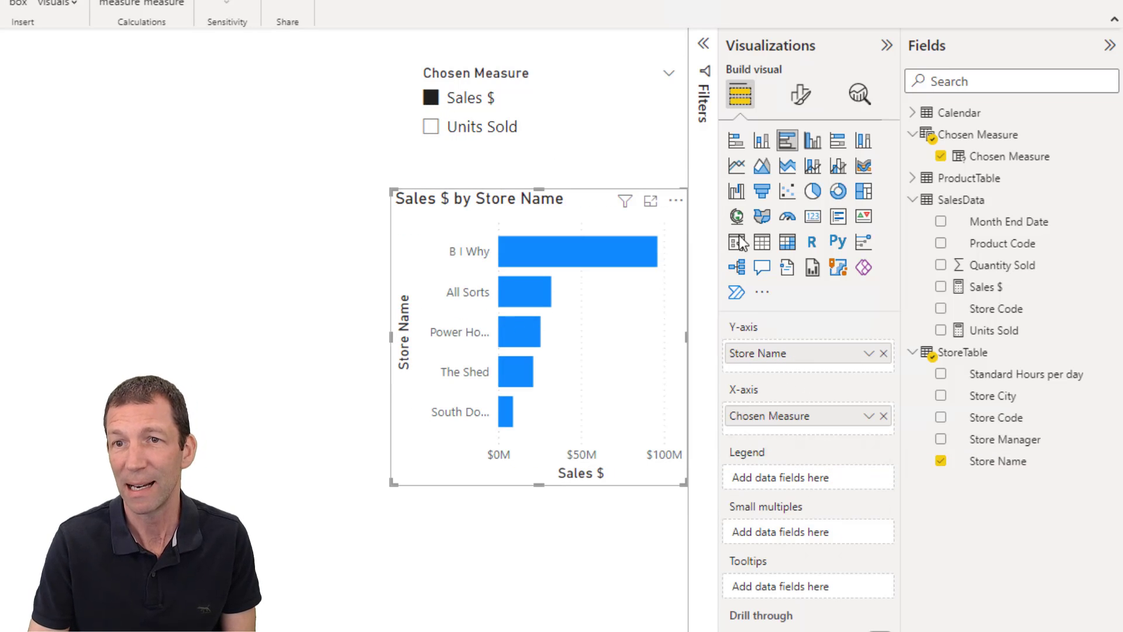
pyautogui.click(809, 103)
pyautogui.click(881, 518)
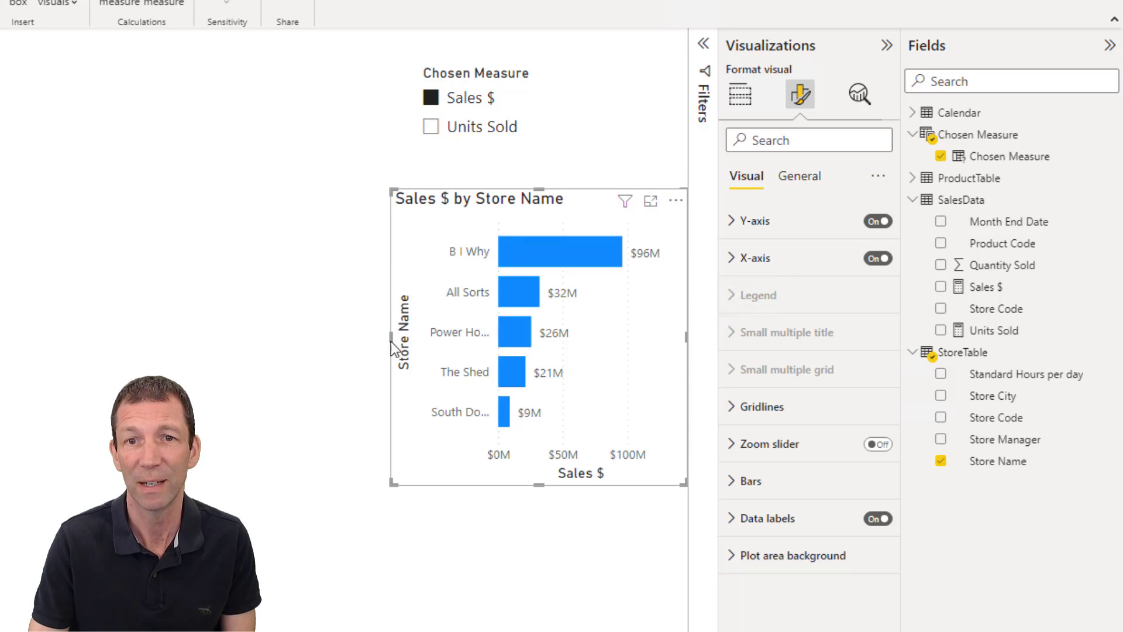
pyautogui.moveTo(391, 336); pyautogui.dragTo(313, 337)
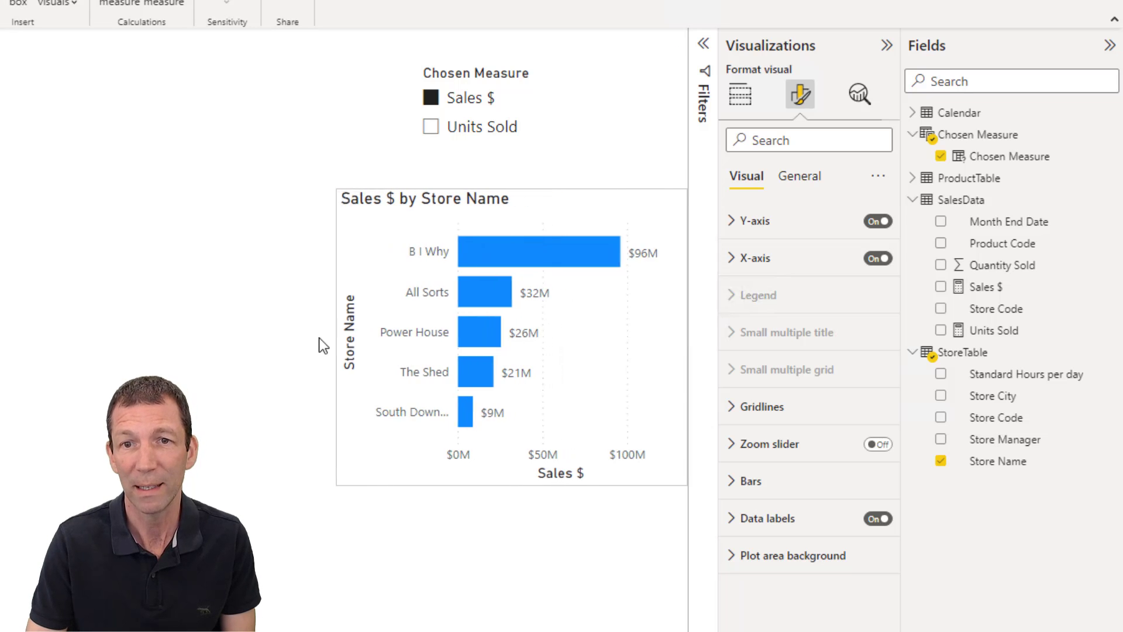
# Switch the slicer between Units Sold and Sales $, then clear it to show both measures
pyautogui.click(432, 127)
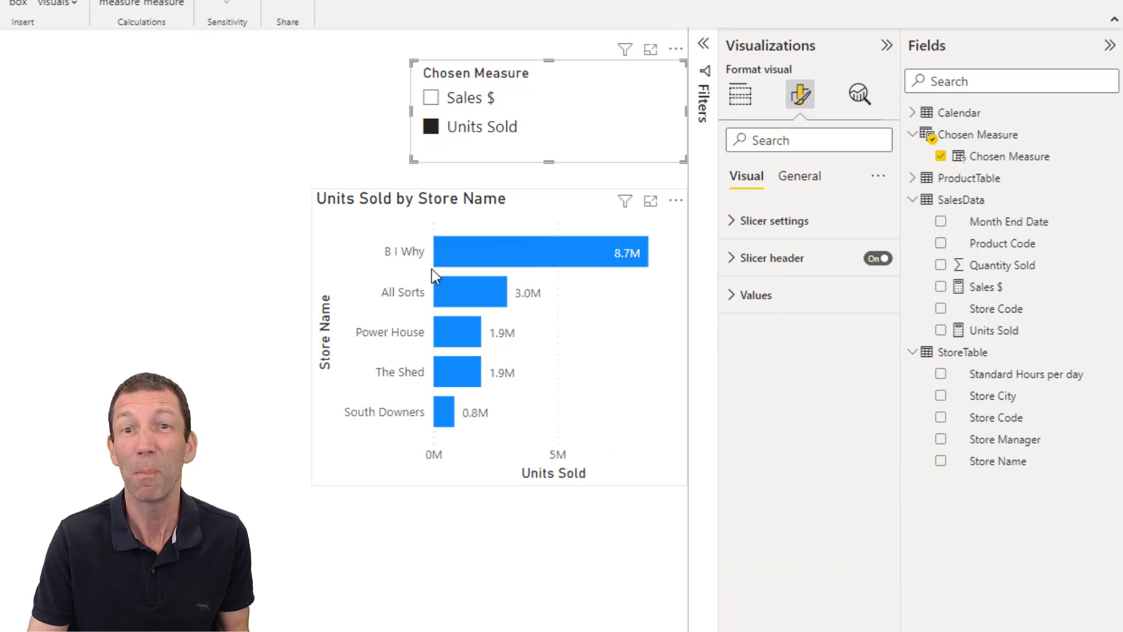
pyautogui.click(432, 98)
pyautogui.click(444, 128)
pyautogui.click(451, 97)
pyautogui.click(501, 218)
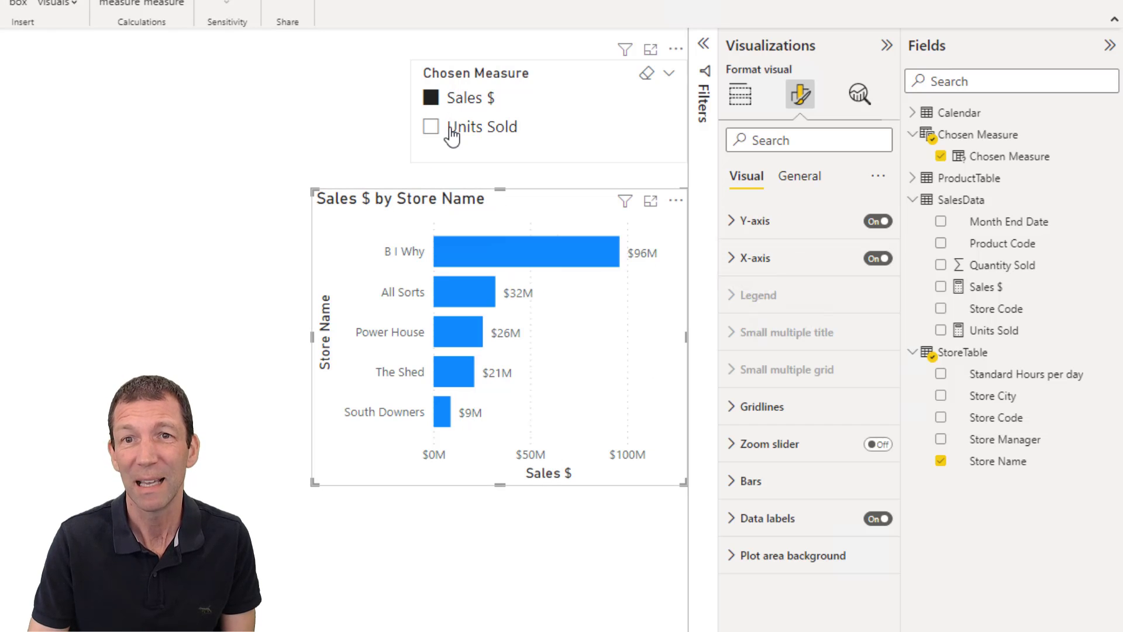
pyautogui.click(438, 101)
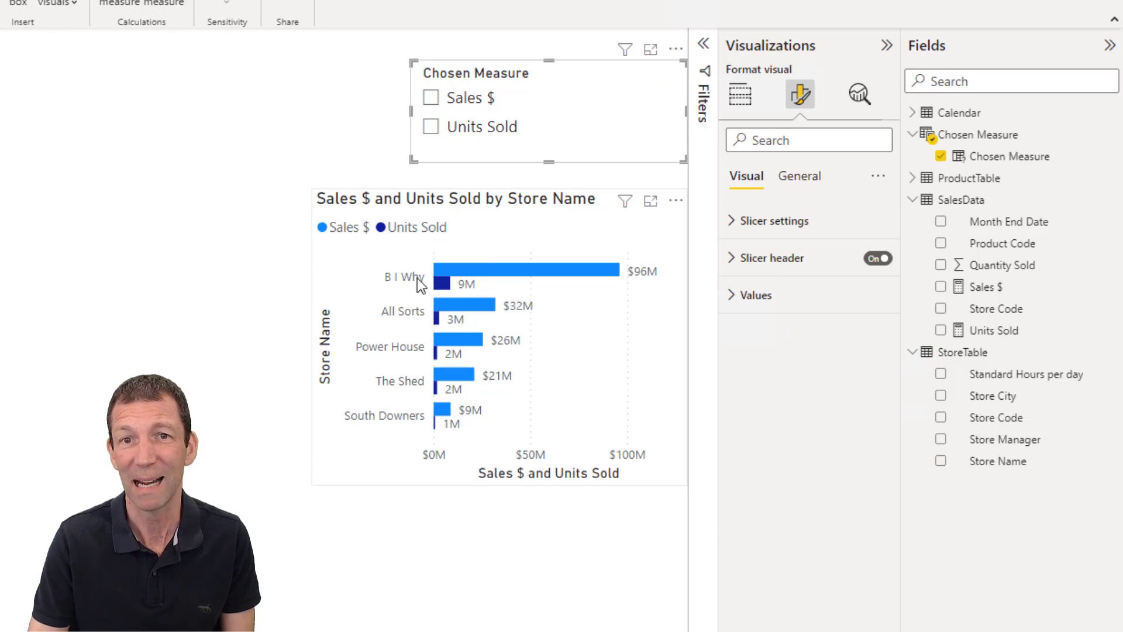
# Colour the Sales $ bars orange and the Units Sold bars blue
pyautogui.click(610, 369)
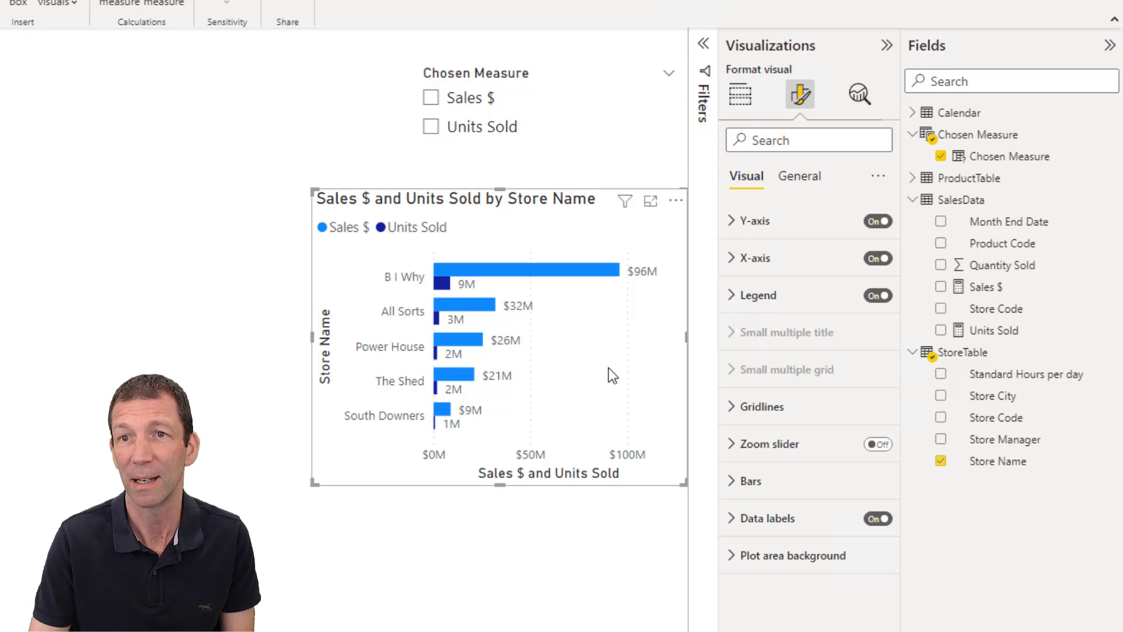
pyautogui.click(751, 483)
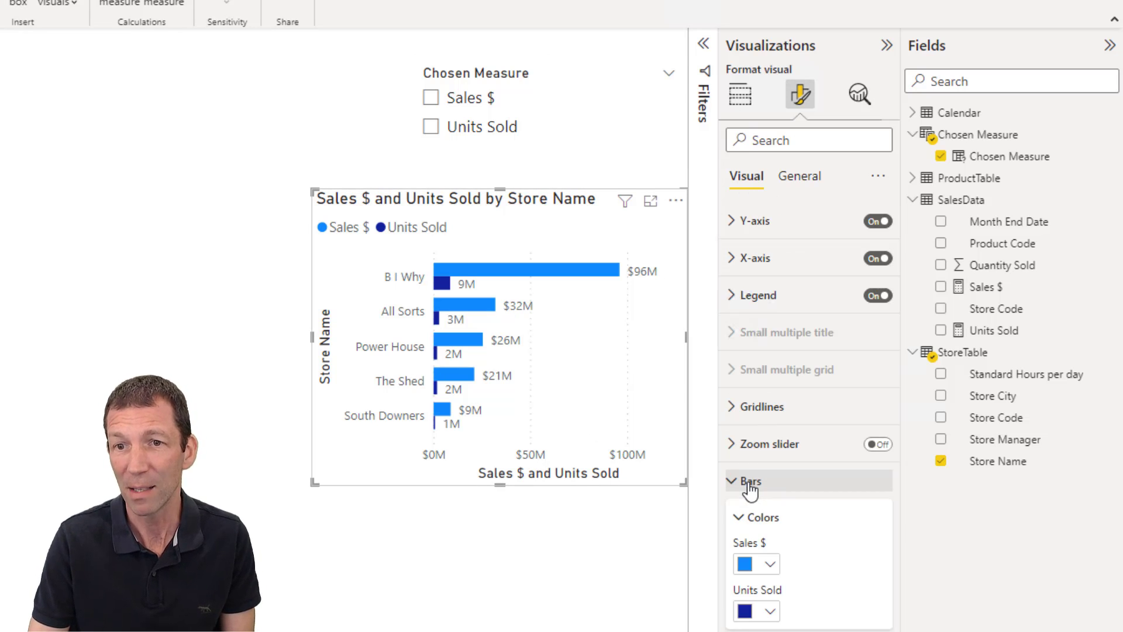
pyautogui.click(771, 565)
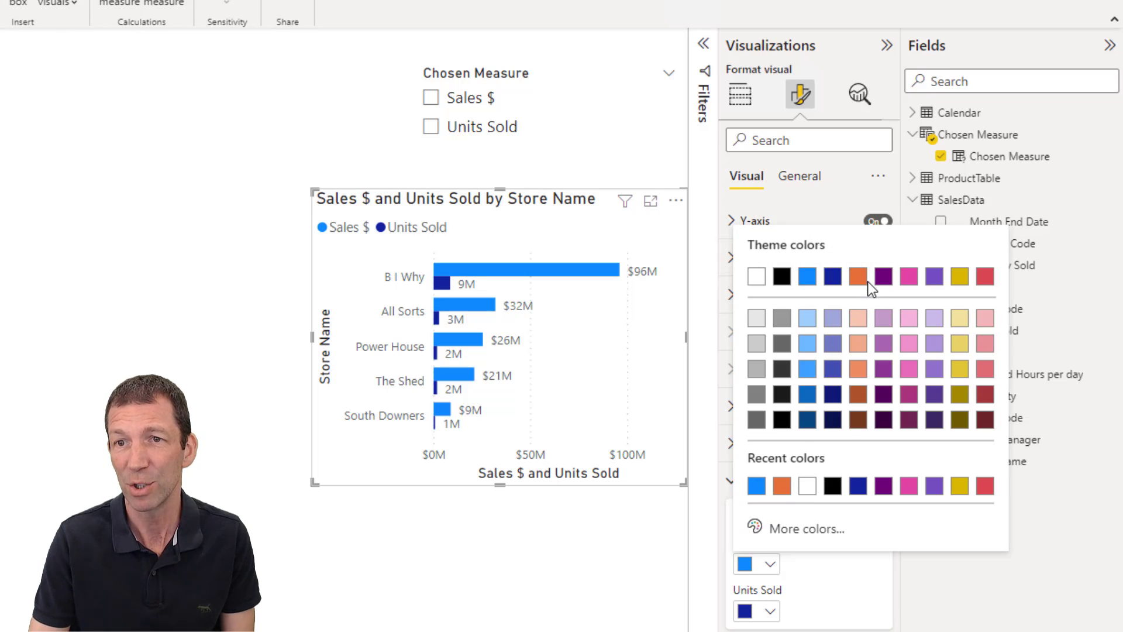
pyautogui.click(862, 282)
pyautogui.click(769, 611)
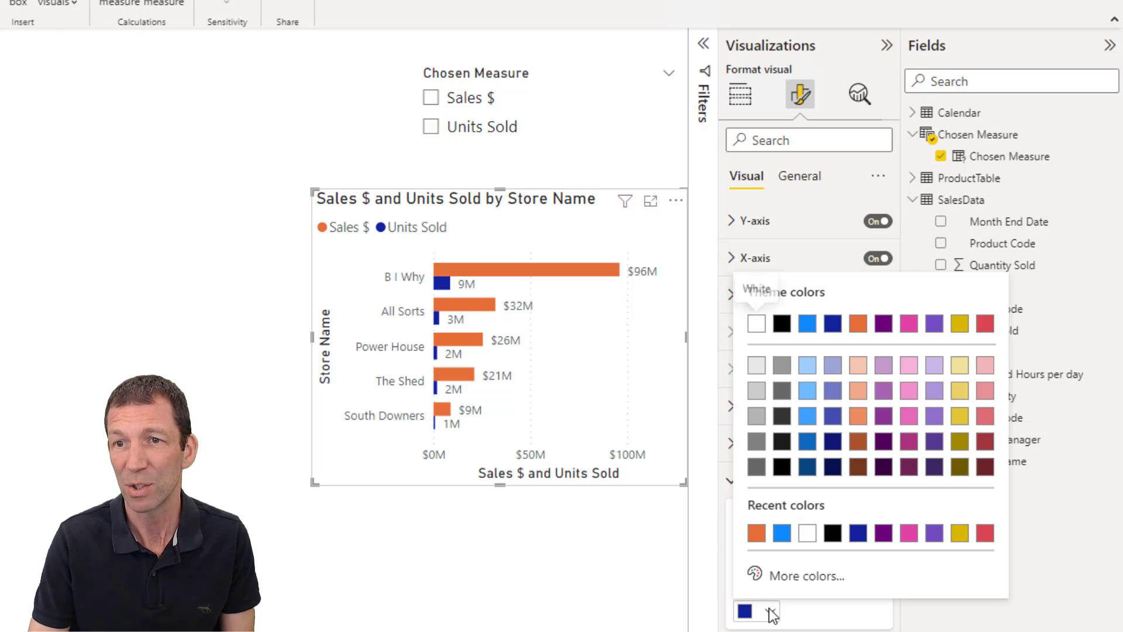
pyautogui.click(807, 326)
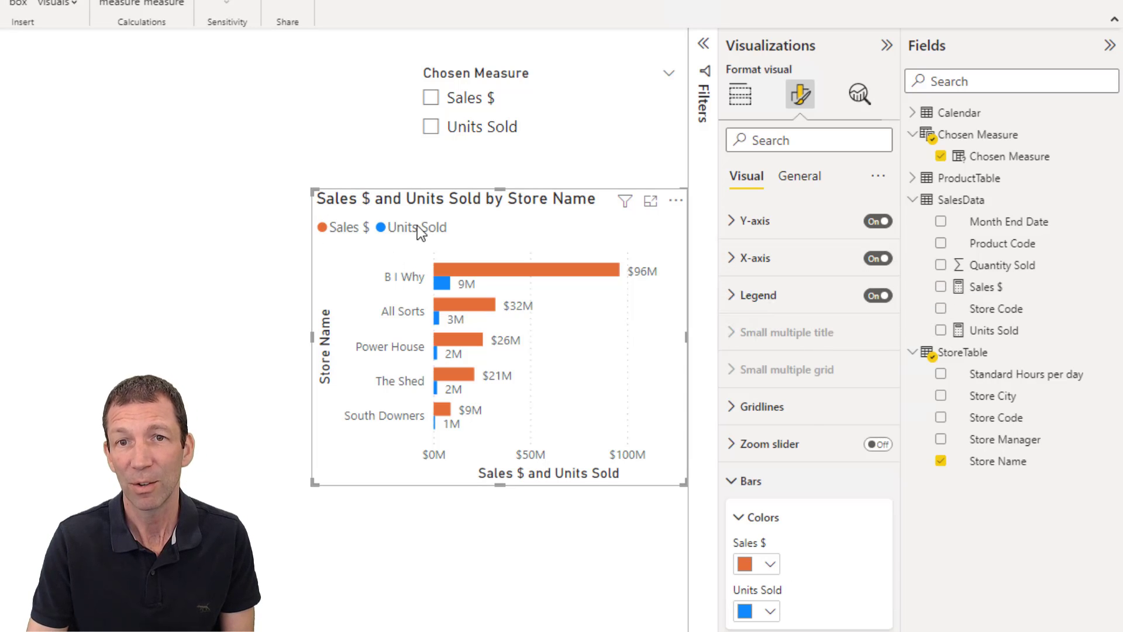
# Test the slicer again between Sales $ and Units Sold, then clear it
pyautogui.click(432, 101)
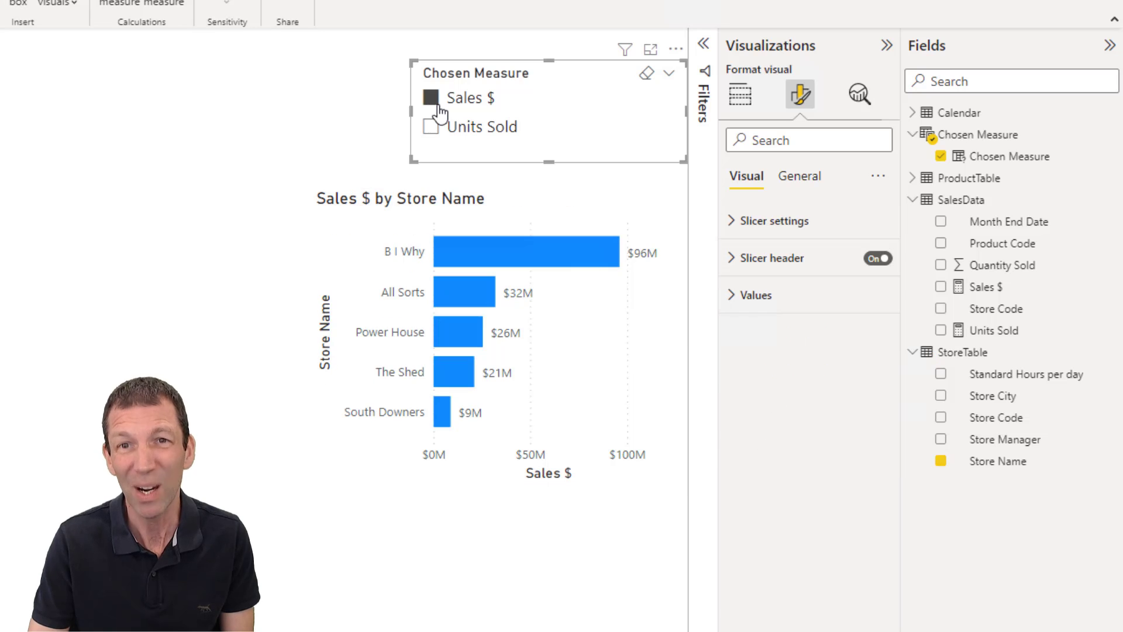
pyautogui.click(431, 125)
pyautogui.click(443, 105)
pyautogui.click(437, 126)
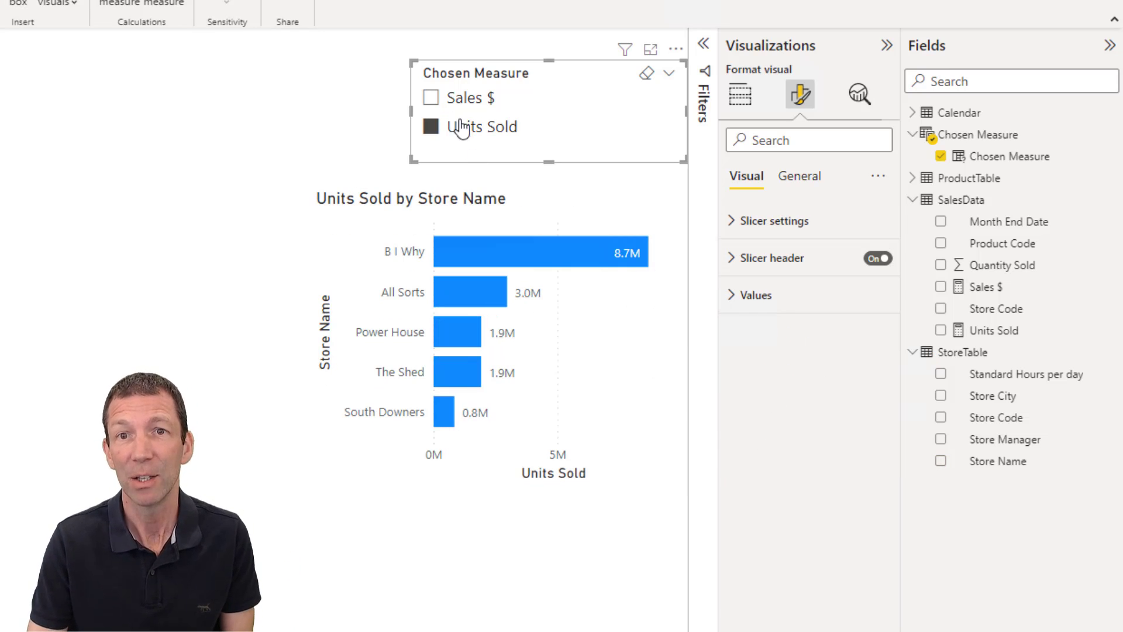
pyautogui.click(451, 126)
pyautogui.click(455, 219)
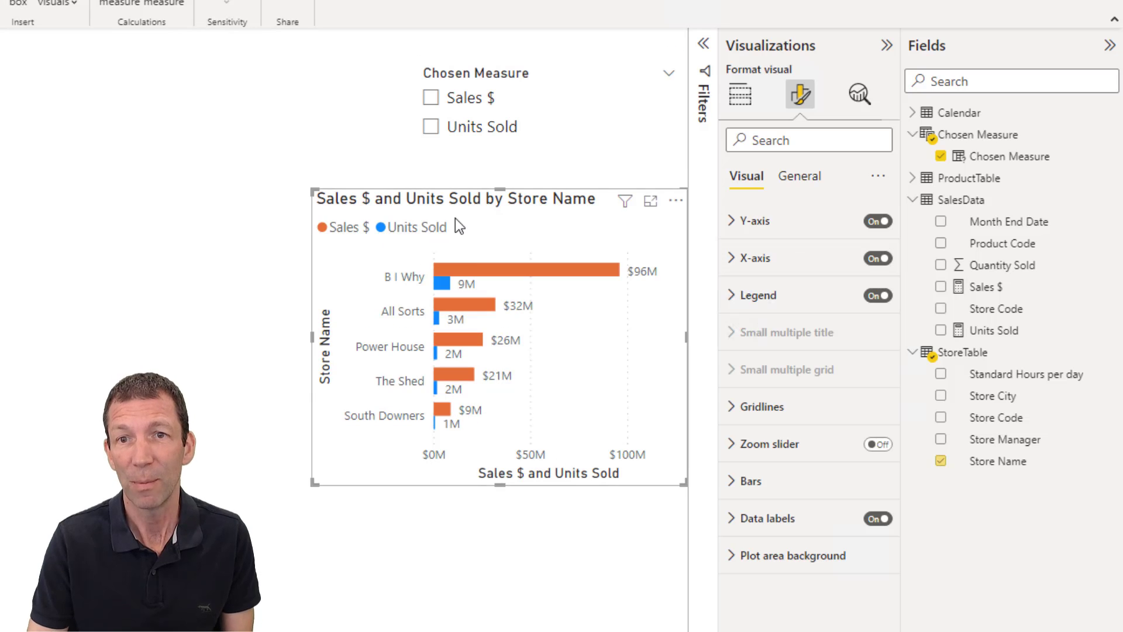
# Put Chosen Measure in the chart's Legend well, then try Sales $ and Units Sold and clear the slicer
pyautogui.click(738, 95)
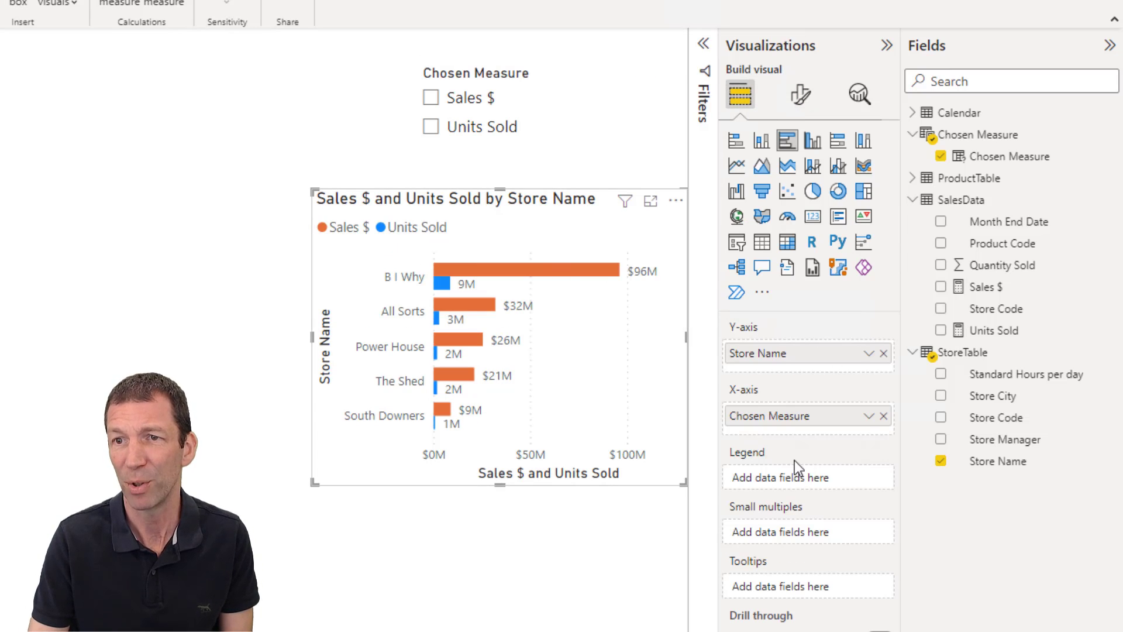
pyautogui.moveTo(1000, 157); pyautogui.dragTo(794, 482)
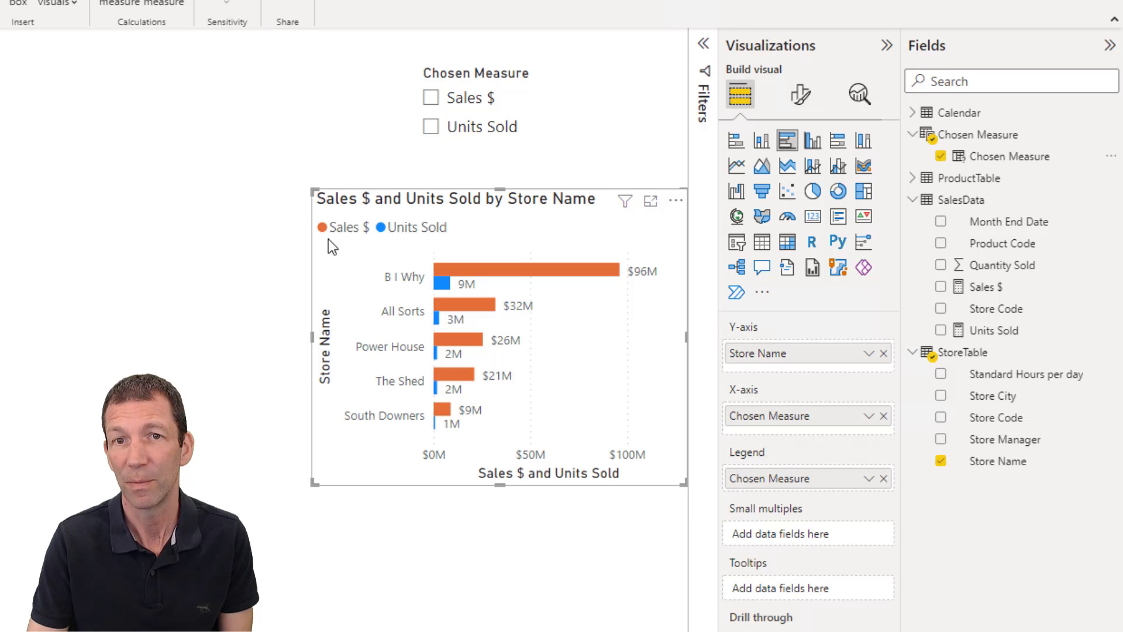
pyautogui.click(432, 101)
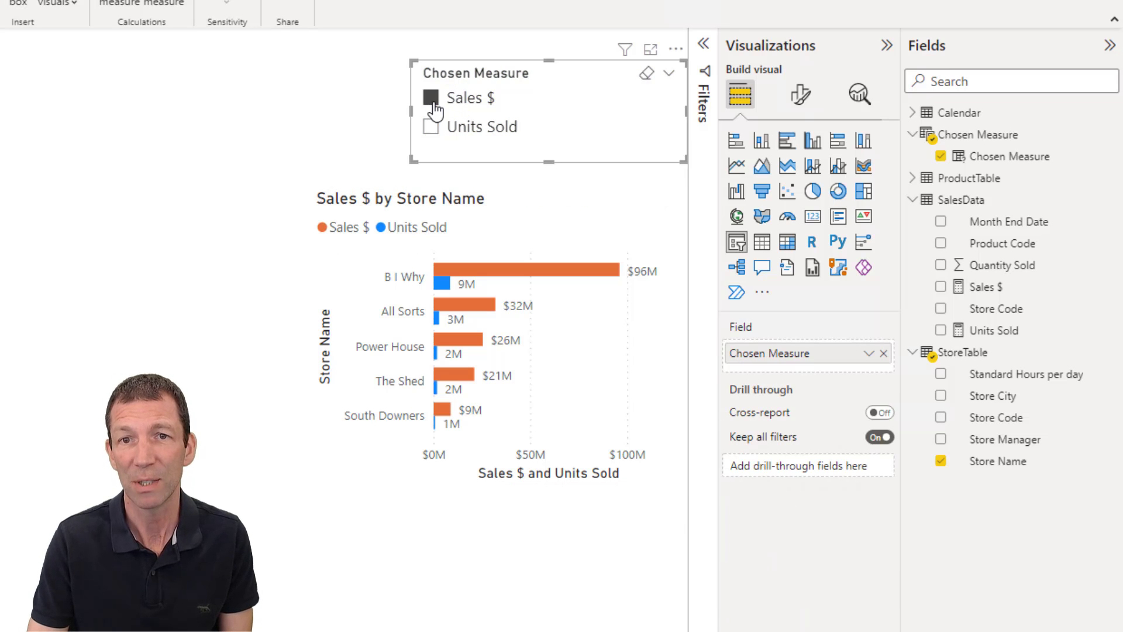
pyautogui.click(431, 125)
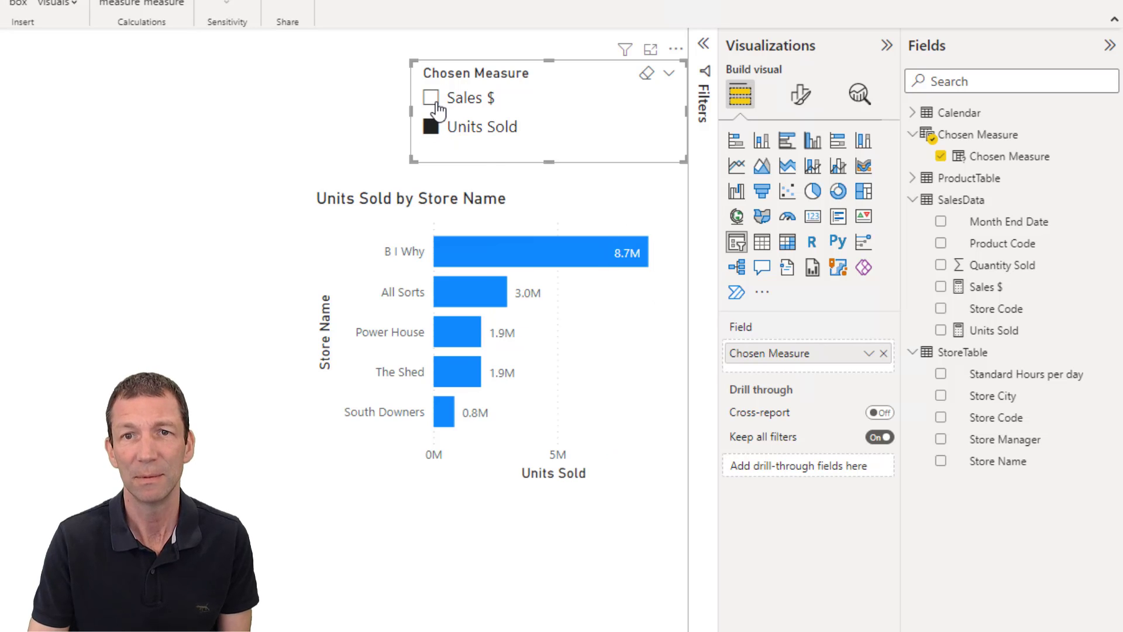
pyautogui.click(435, 104)
pyautogui.click(431, 98)
pyautogui.click(508, 225)
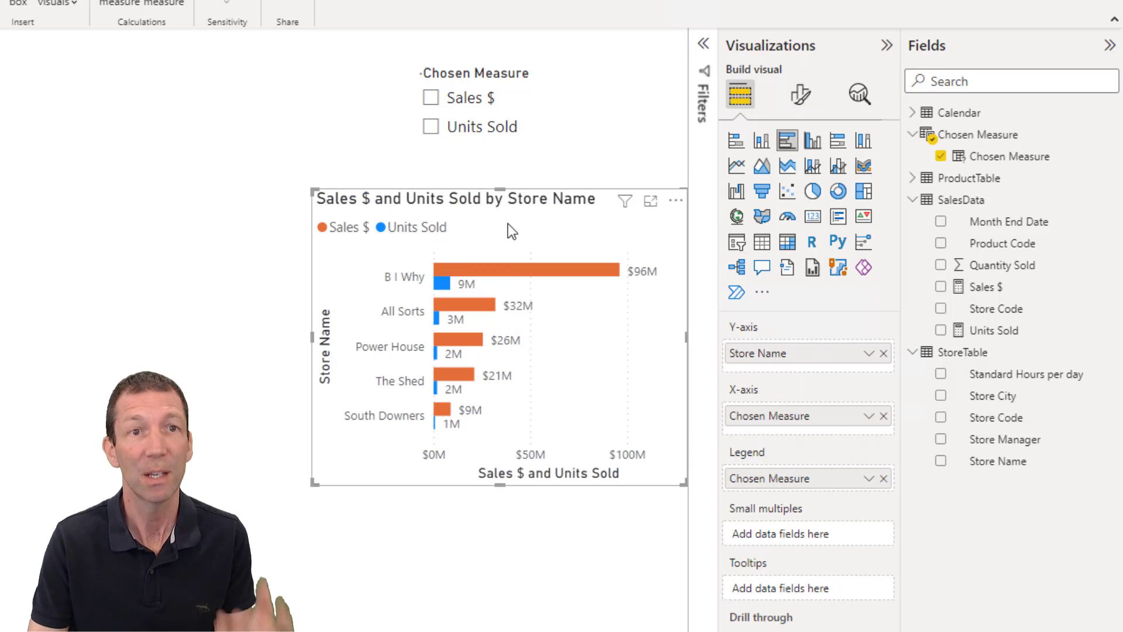
pyautogui.moveTo(547, 265)
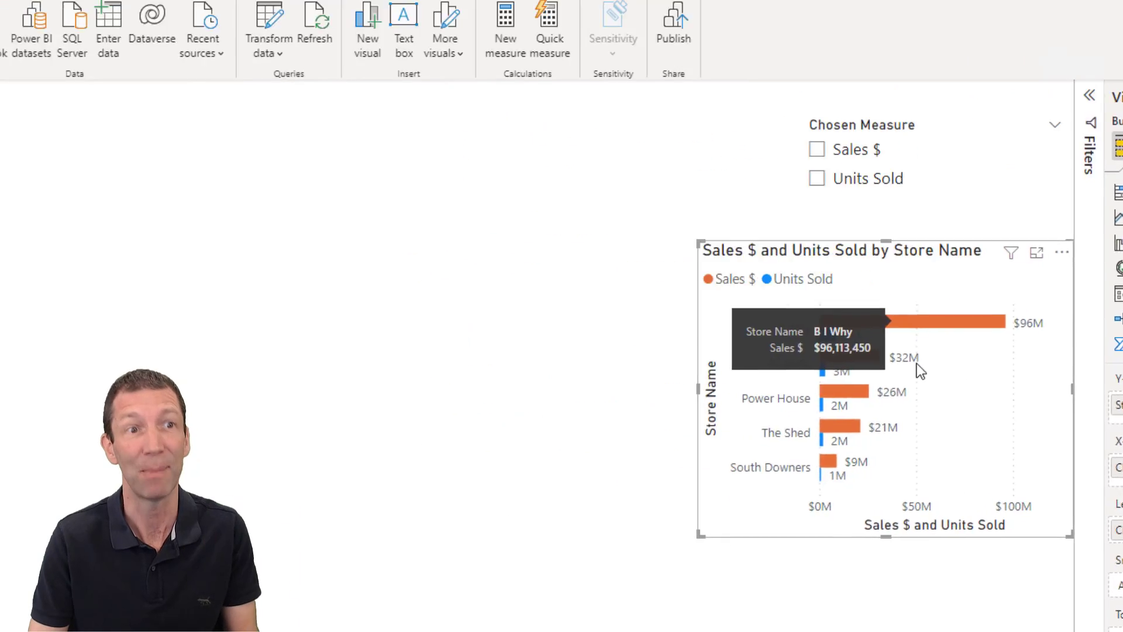
# In Data view, add the column Measure Name = 'Chosen Measure'[Chosen Measure]
pyautogui.click(20, 166)
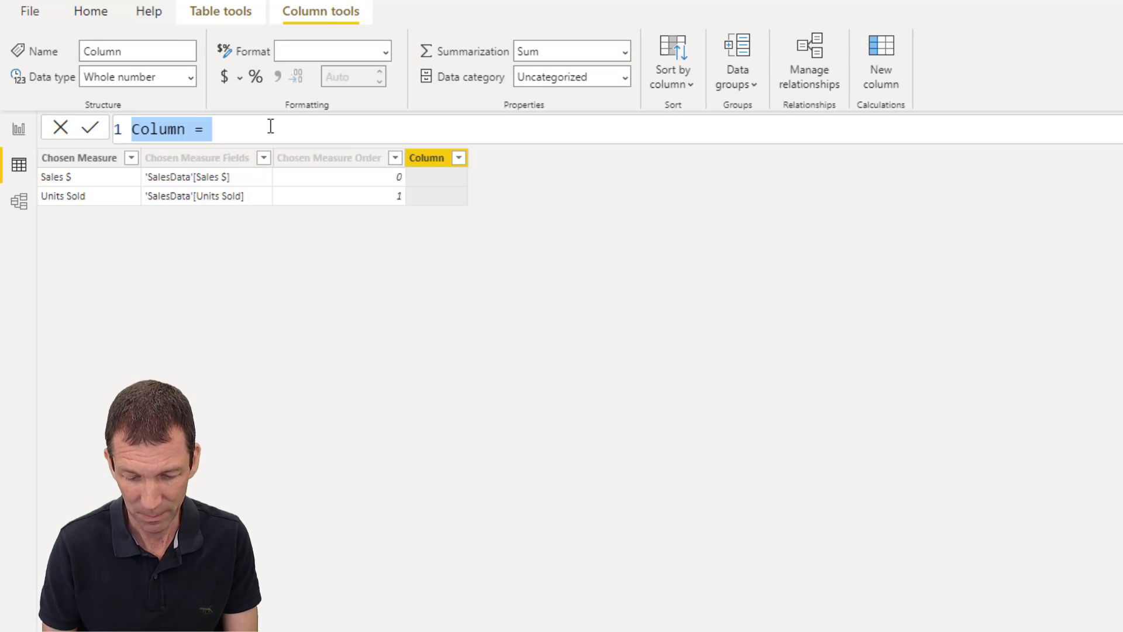
pyautogui.write('Measure Name')
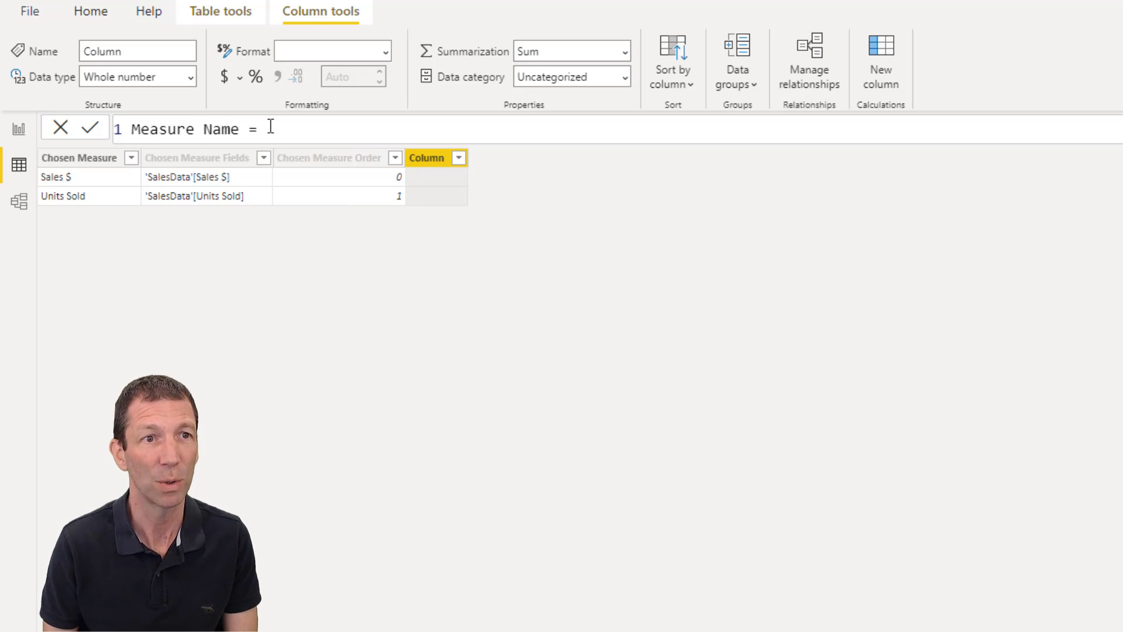
pyautogui.write(' = ')
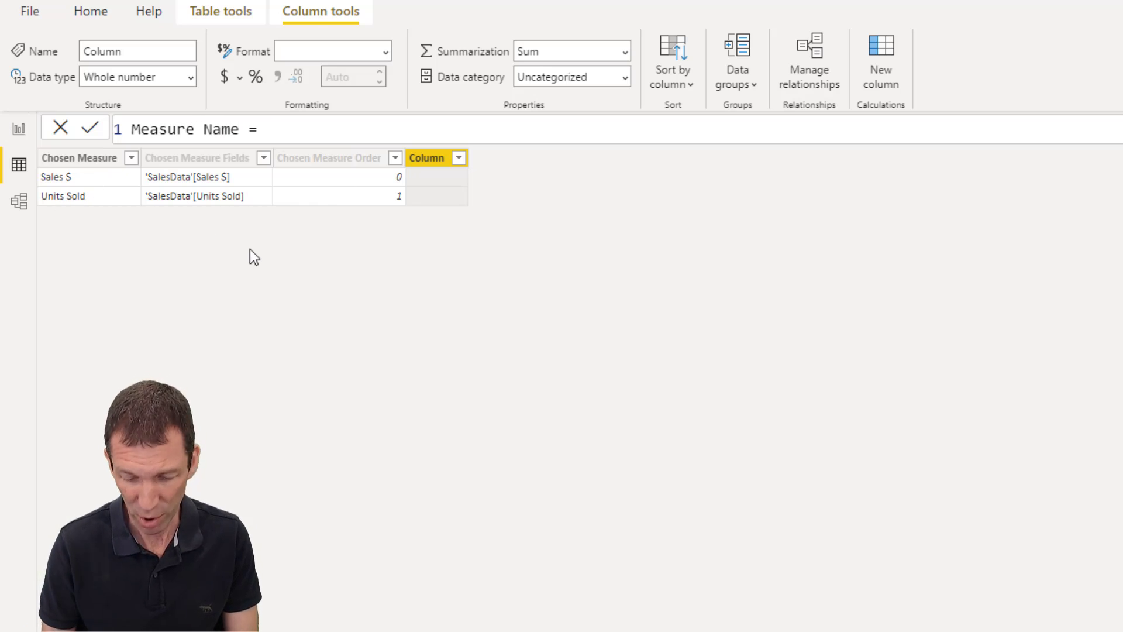
pyautogui.write('Chose')
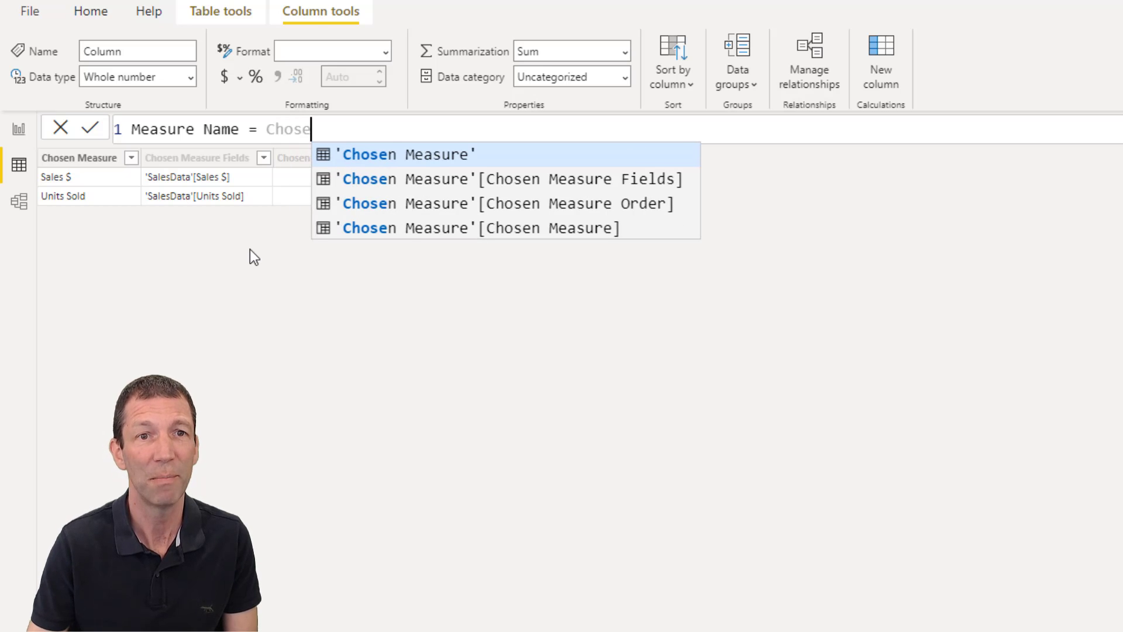
pyautogui.click(483, 229)
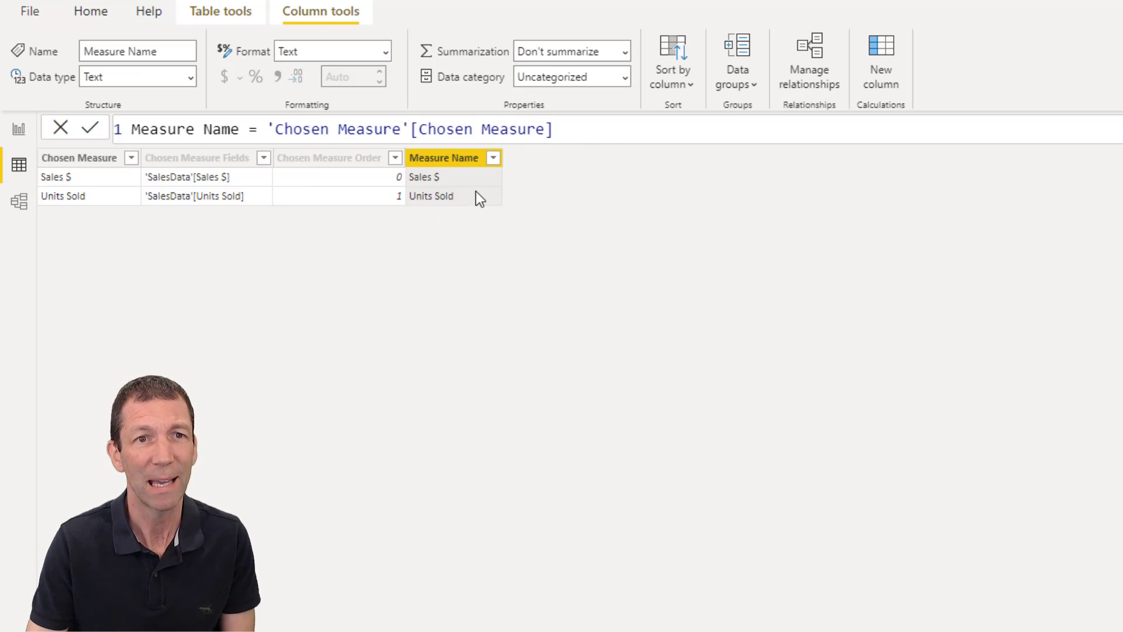
# Back on the report, replace Chosen Measure in the chart legend with Measure Name
pyautogui.click(17, 131)
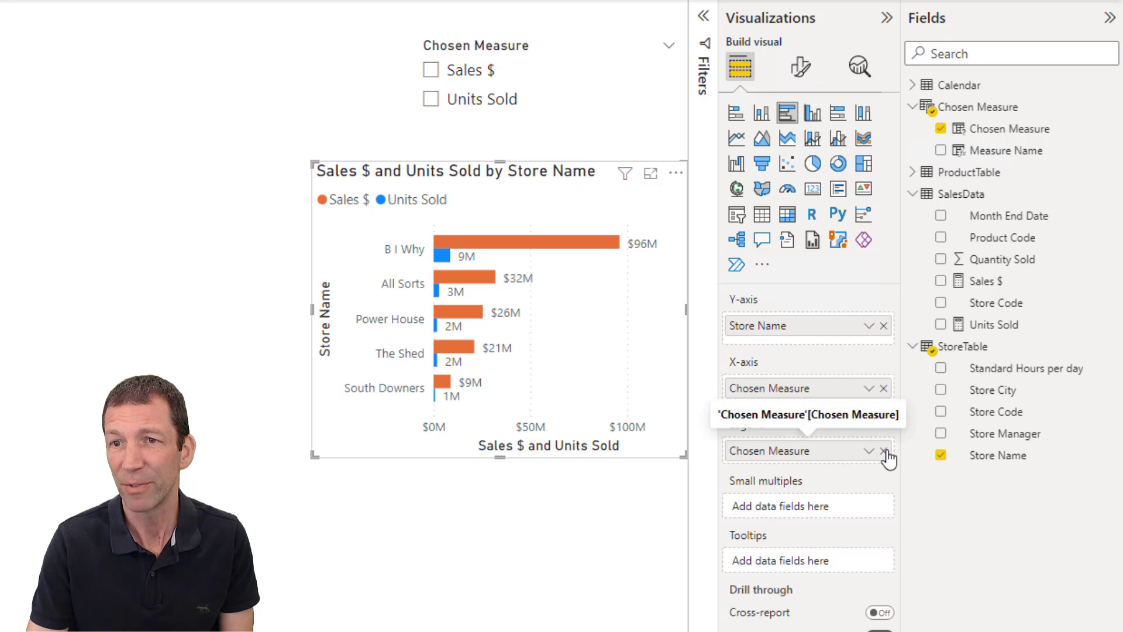
pyautogui.click(889, 451)
pyautogui.moveTo(1027, 153); pyautogui.dragTo(831, 448)
pyautogui.moveTo(1002, 150); pyautogui.dragTo(802, 447)
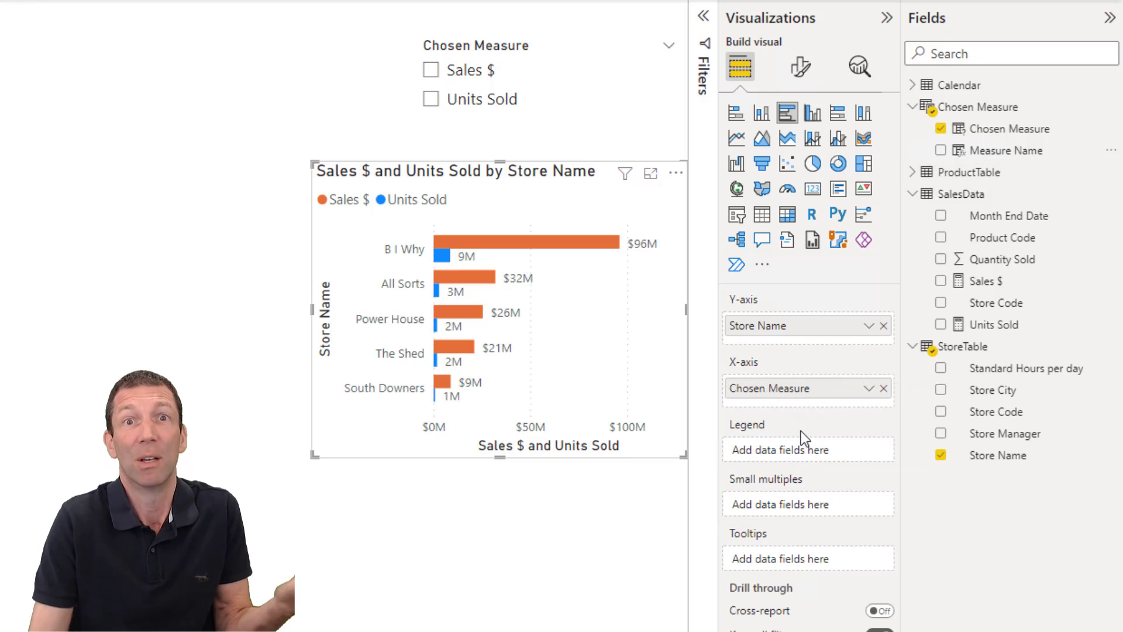
# With the slicer on Sales $, add Measure Name to the legend, then remove it and clear the slicer
pyautogui.click(432, 73)
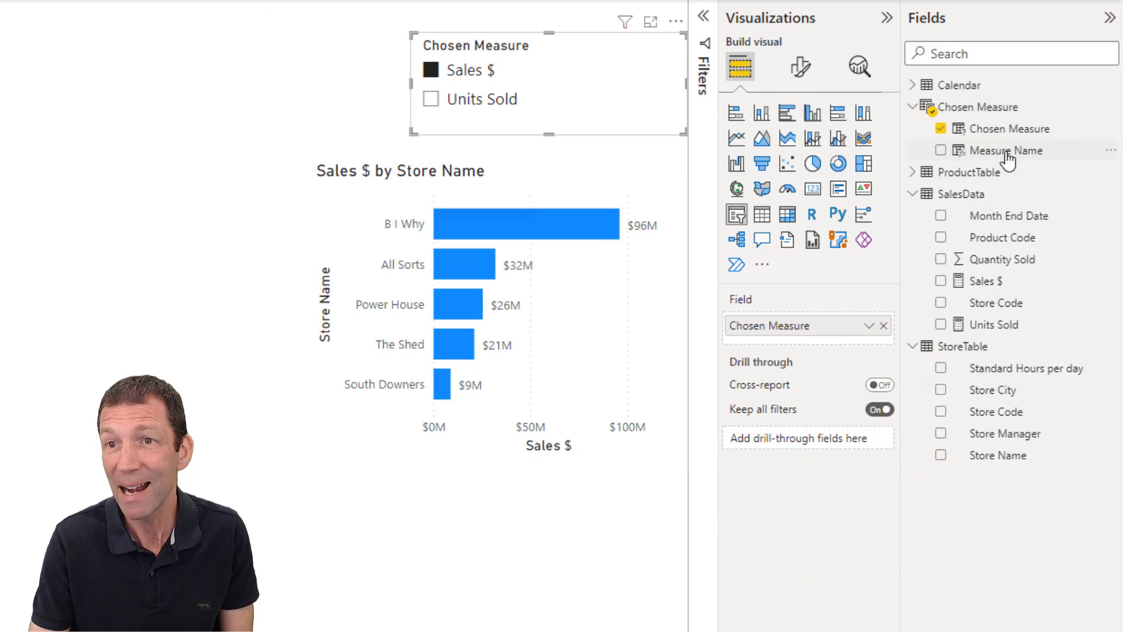
pyautogui.click(581, 342)
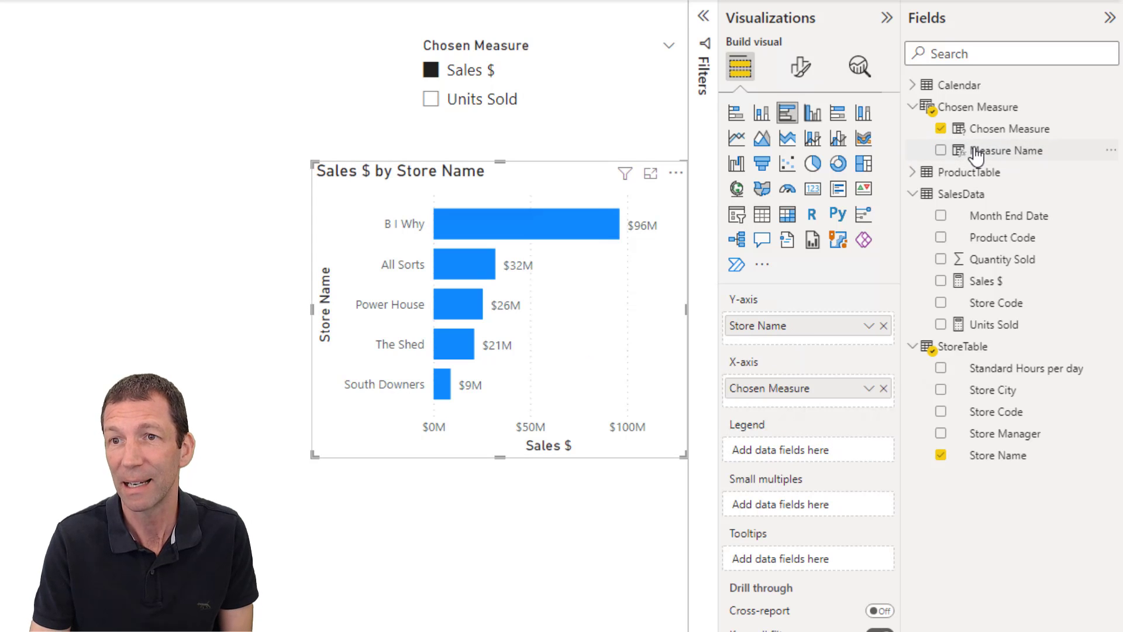
pyautogui.moveTo(976, 151); pyautogui.dragTo(809, 450)
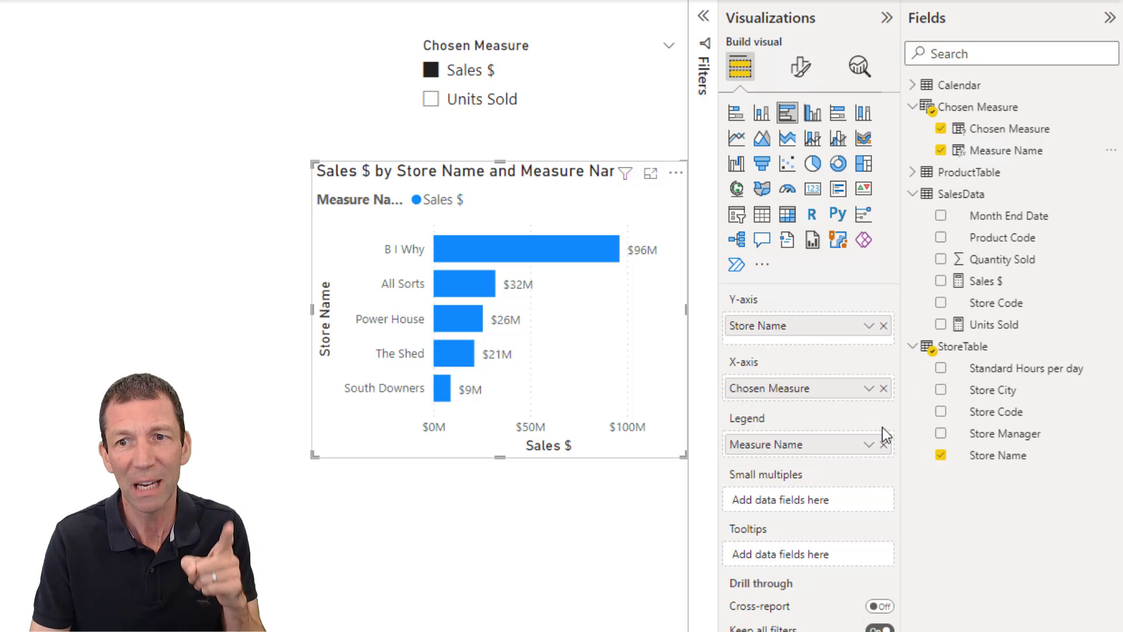
pyautogui.click(884, 444)
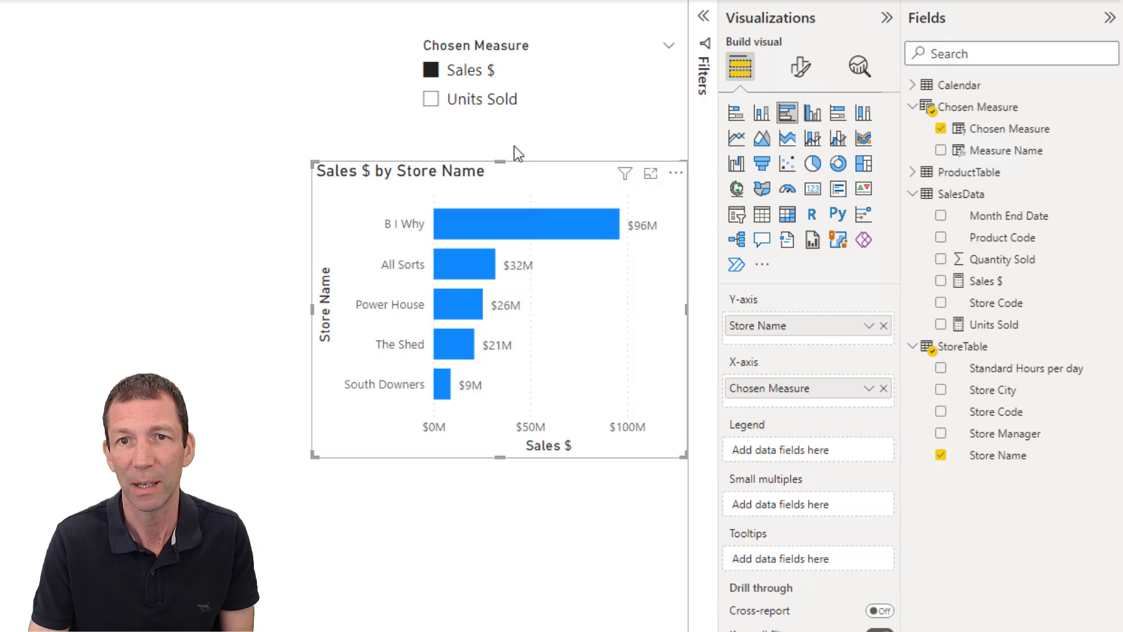
pyautogui.click(430, 71)
pyautogui.click(553, 338)
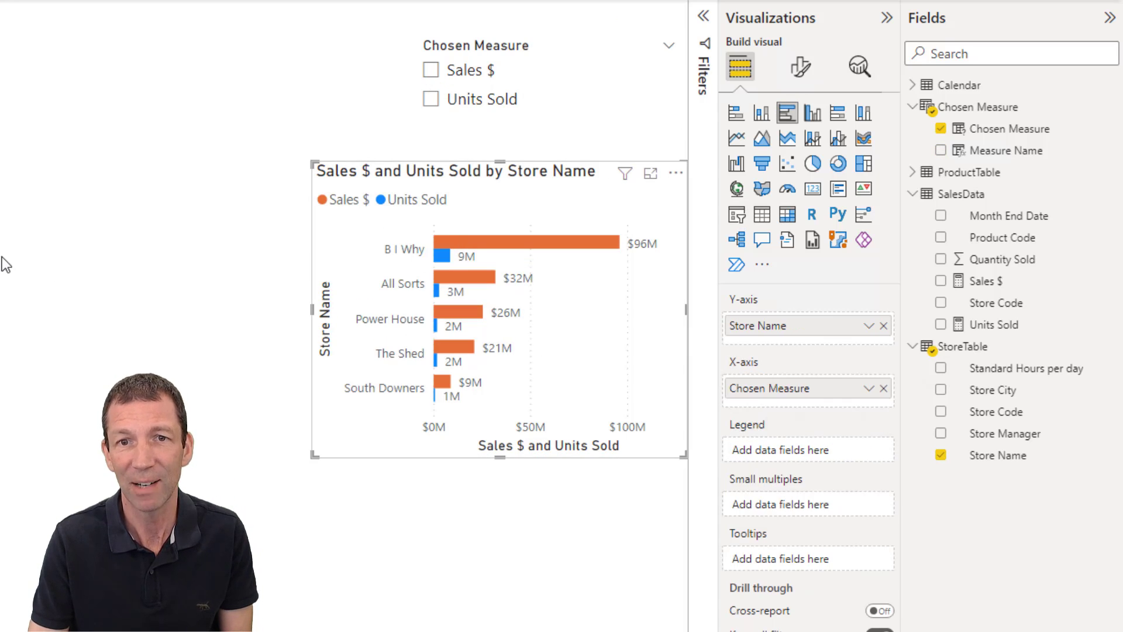
# Drag Measure Name back into the Legend well with the slicer filtered to Sales $
pyautogui.click(597, 346)
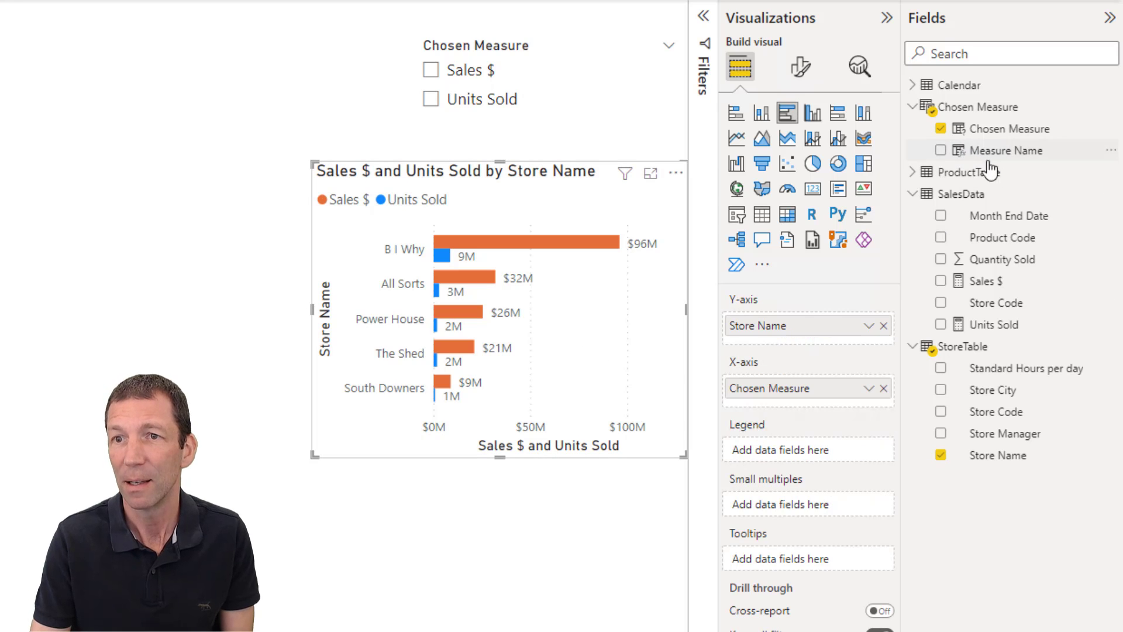
pyautogui.moveTo(1017, 158); pyautogui.dragTo(817, 459)
pyautogui.click(431, 70)
pyautogui.moveTo(1021, 154); pyautogui.dragTo(595, 291)
pyautogui.click(595, 290)
pyautogui.moveTo(1006, 150); pyautogui.dragTo(799, 451)
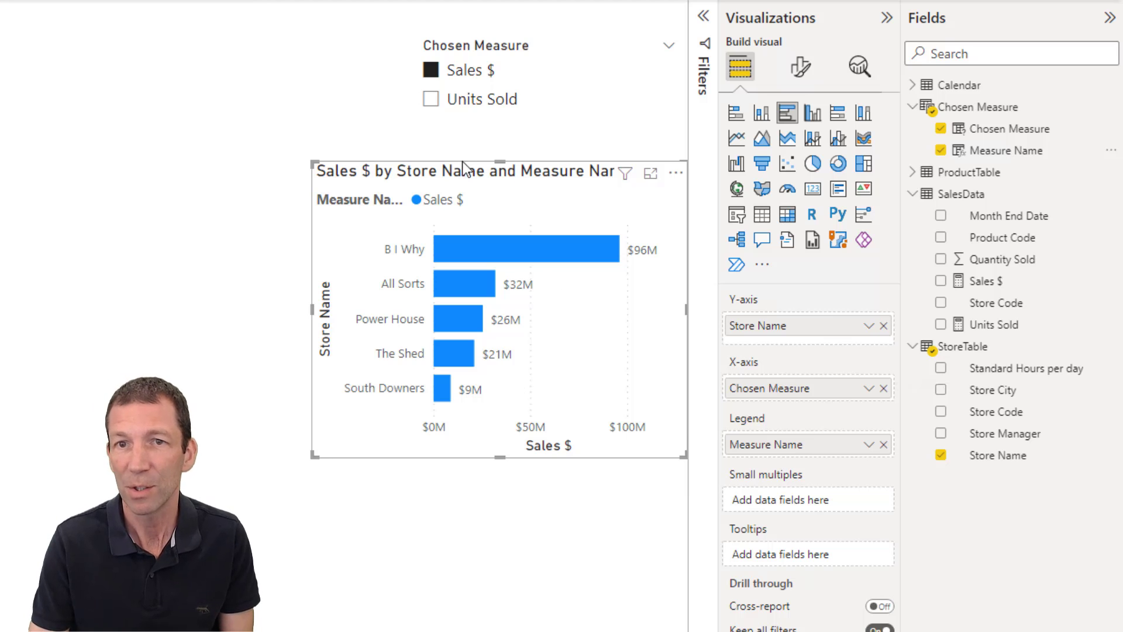
# Toggle the slicer between Units Sold and Sales $, open the bar colour settings, and clear the slicer
pyautogui.click(432, 107)
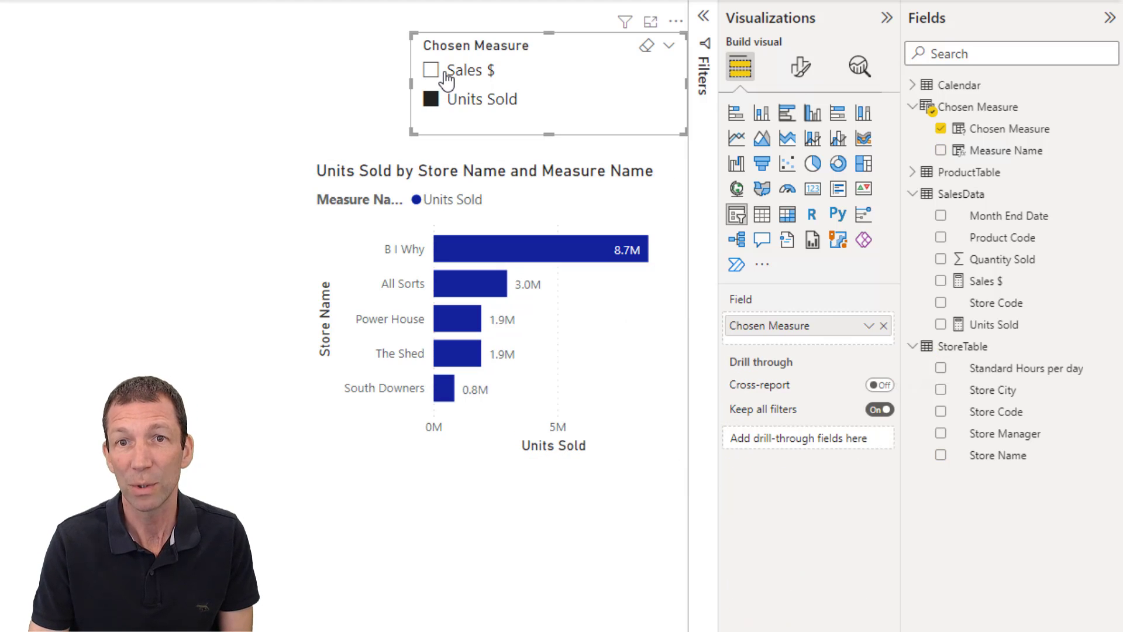
pyautogui.click(445, 74)
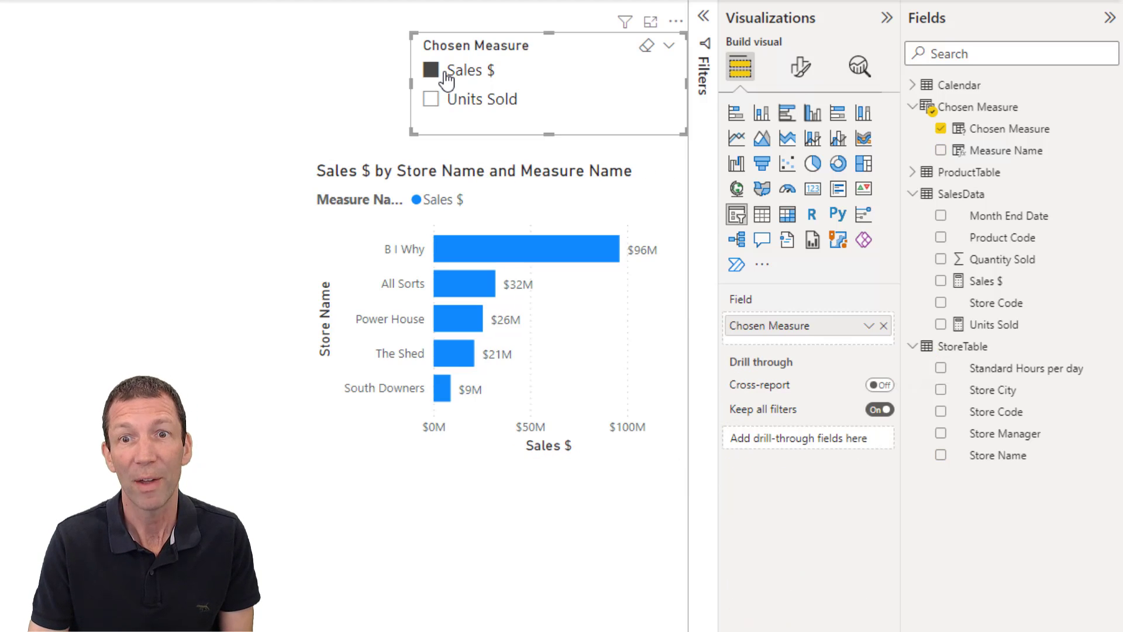
pyautogui.click(563, 186)
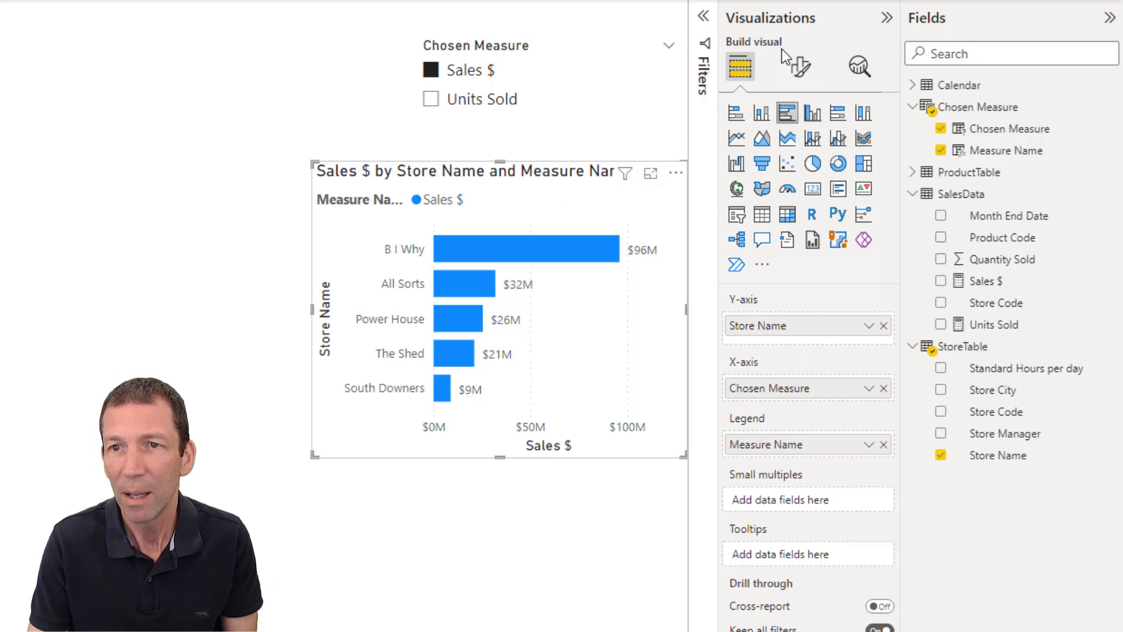
pyautogui.click(809, 73)
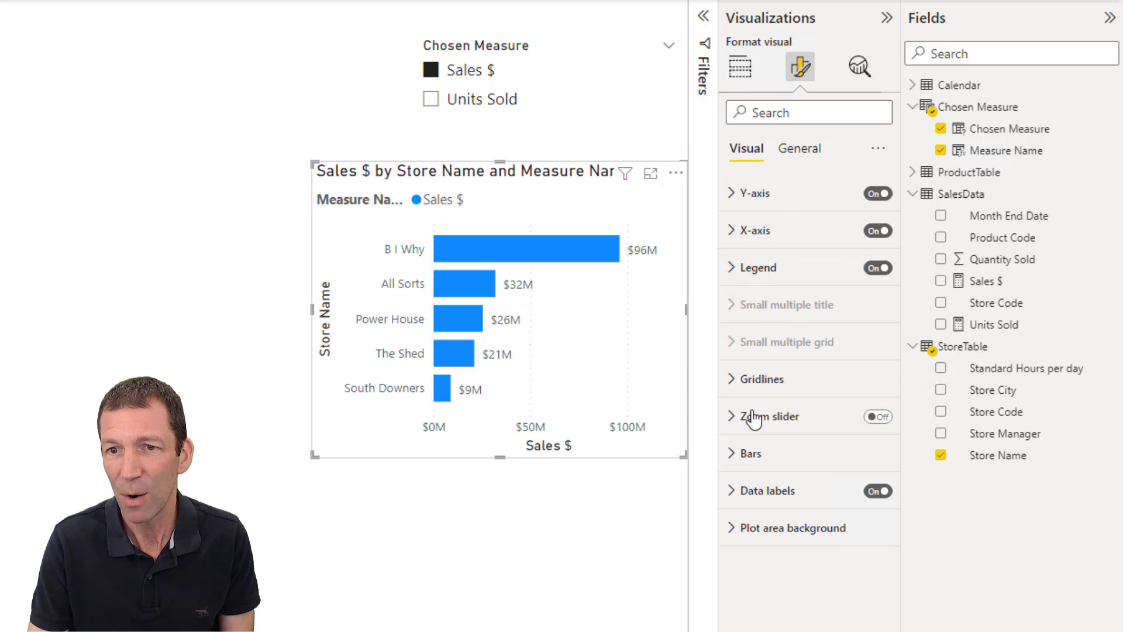
pyautogui.click(748, 459)
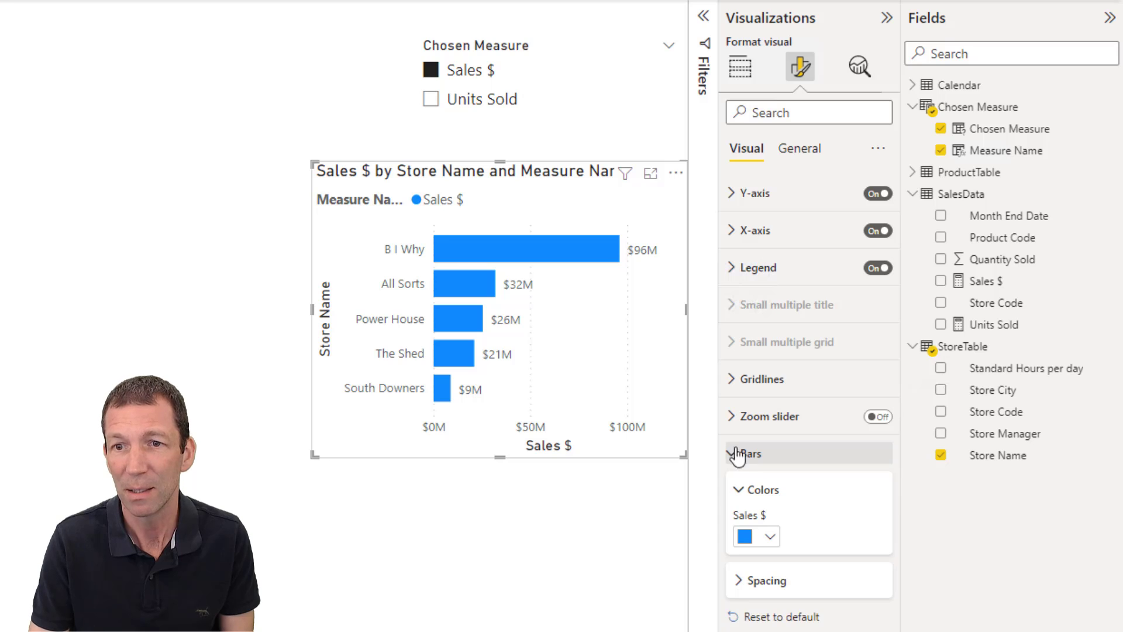
pyautogui.moveTo(484, 70)
pyautogui.click(648, 47)
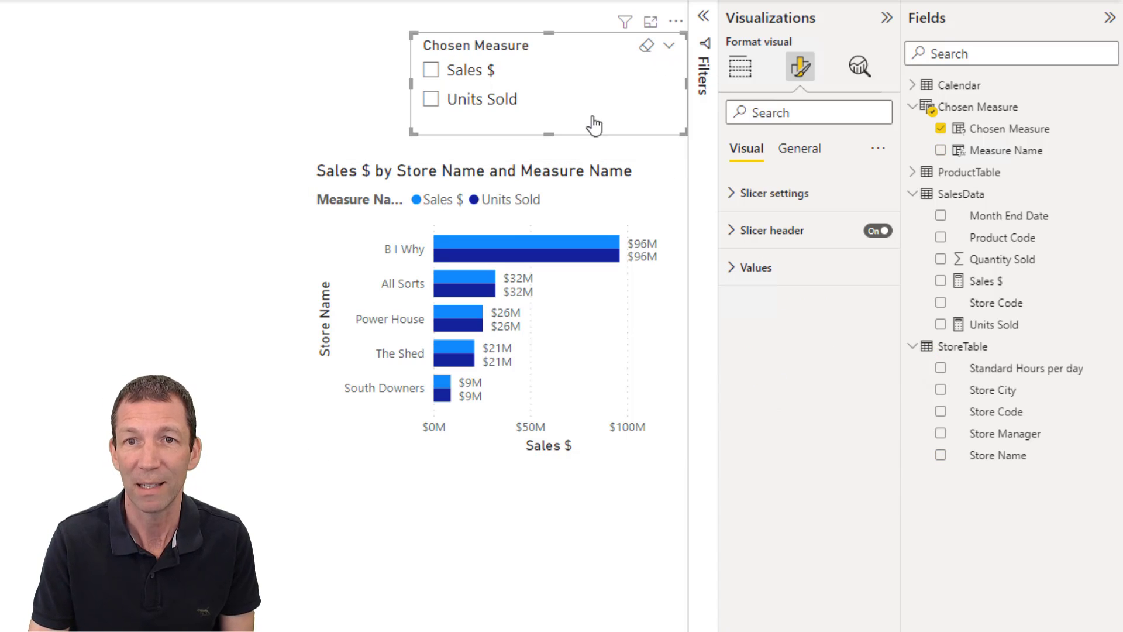
# Set the Sales $ bars to orange and the Units Sold bars to light blue
pyautogui.click(581, 197)
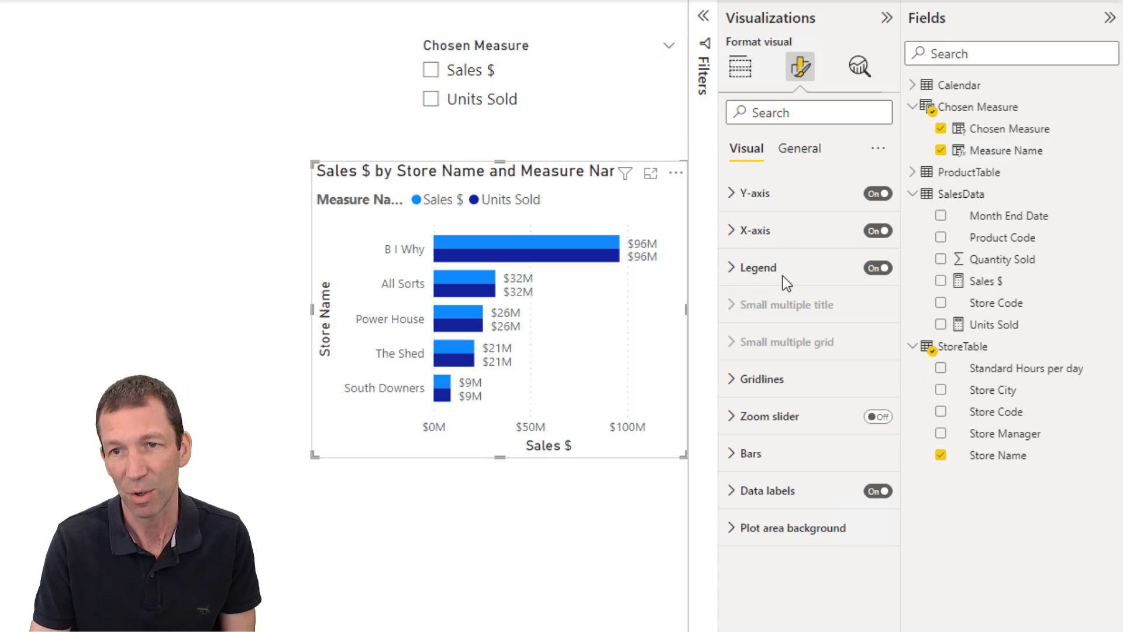
pyautogui.click(762, 453)
pyautogui.click(768, 537)
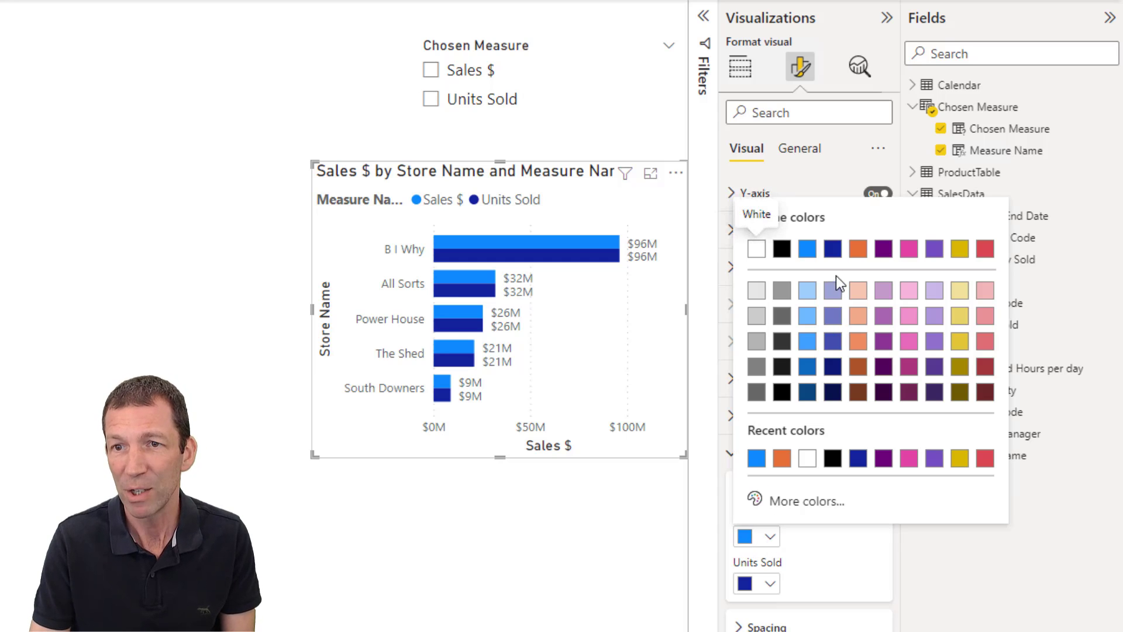
pyautogui.click(858, 249)
pyautogui.click(771, 583)
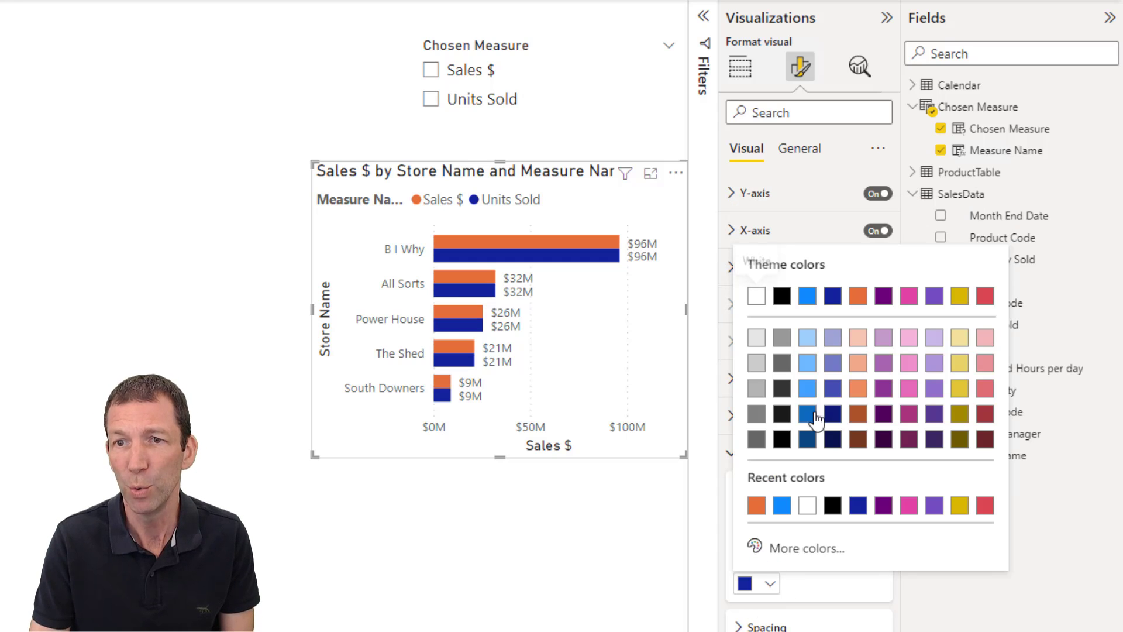
pyautogui.click(812, 297)
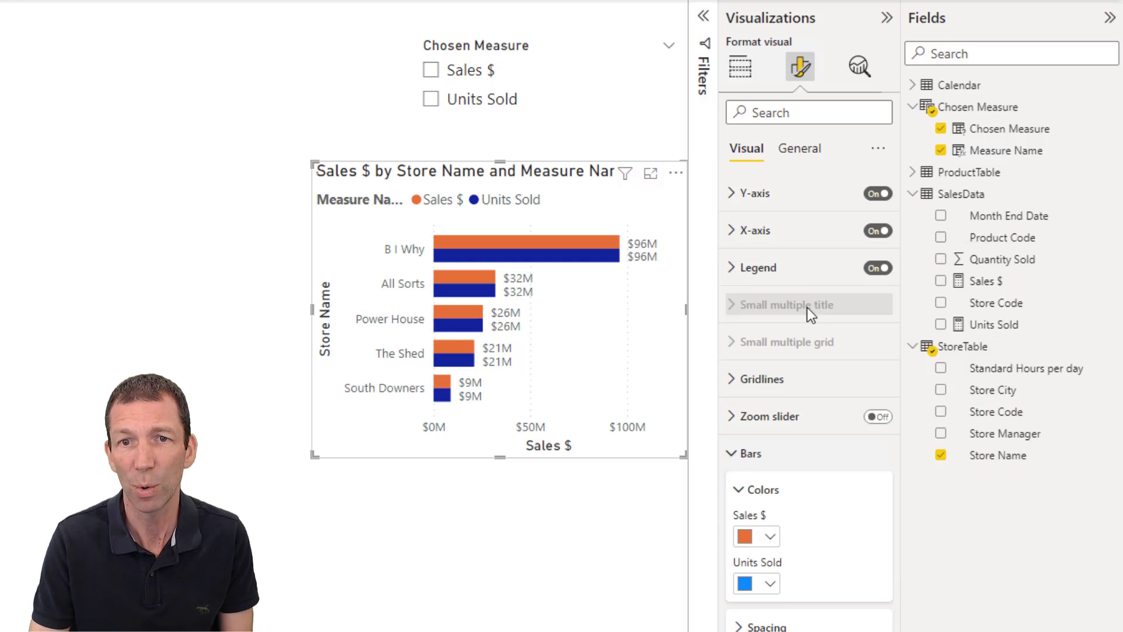
# Test the slicer between Sales $ and Units Sold, leaving Units Sold, and enlarge the chart toward the upper left
pyautogui.click(431, 70)
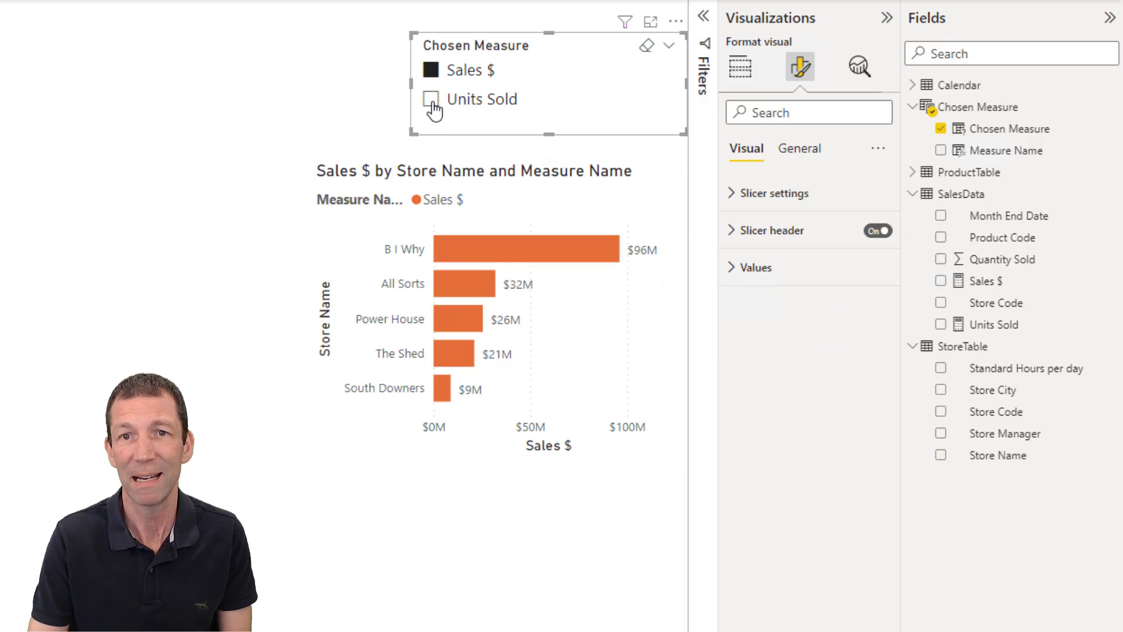
pyautogui.click(433, 101)
pyautogui.click(432, 73)
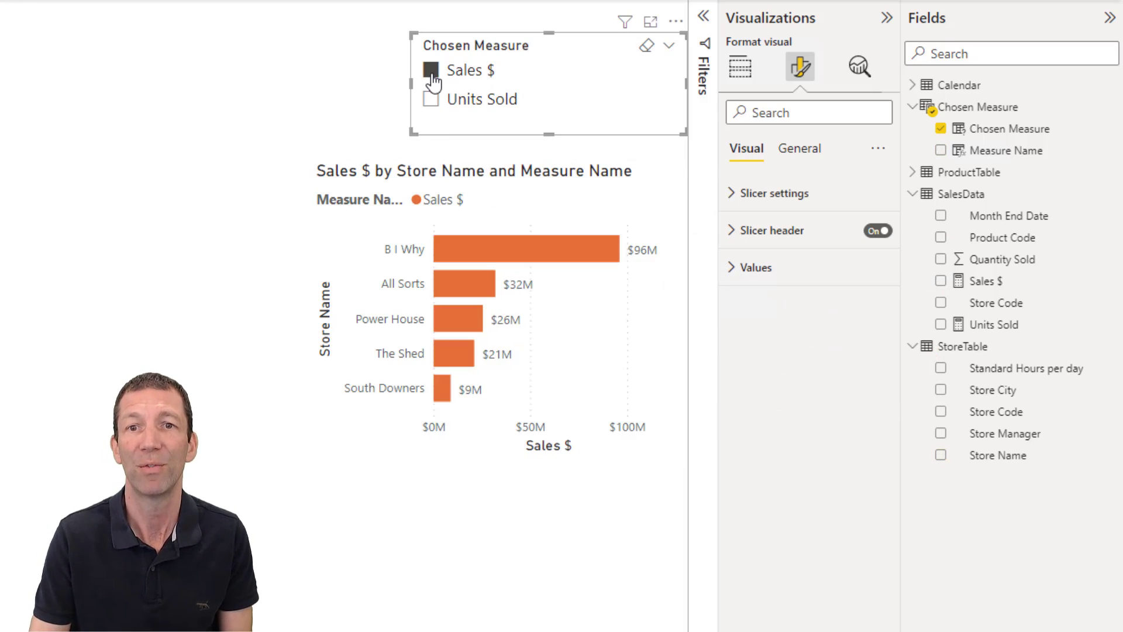
pyautogui.click(431, 100)
pyautogui.click(432, 71)
pyautogui.click(436, 101)
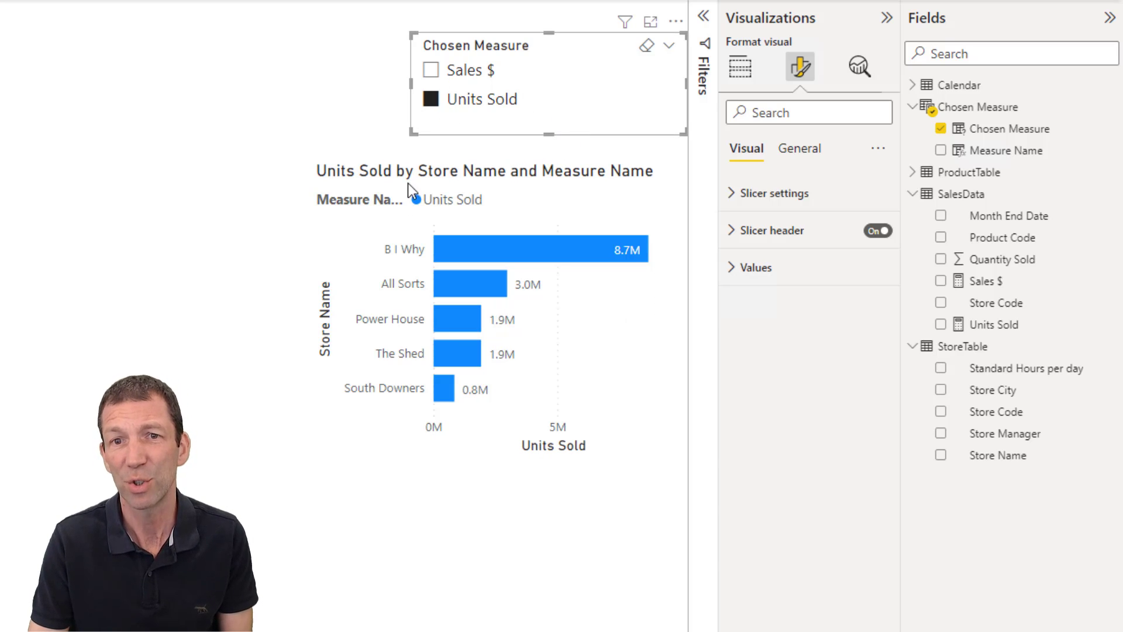
pyautogui.click(432, 173)
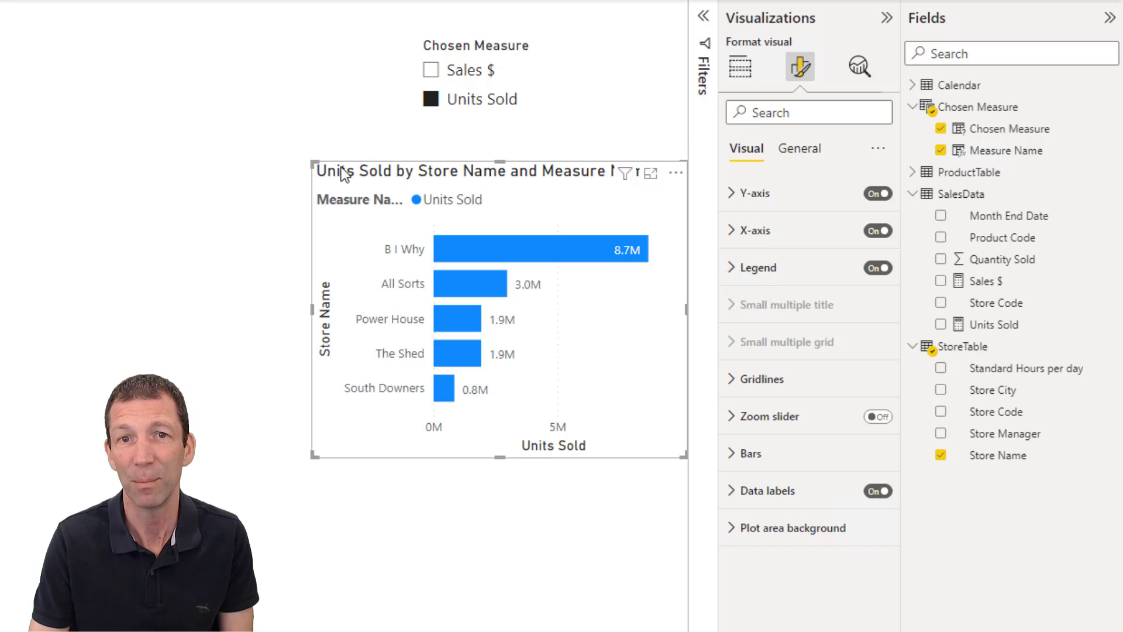
pyautogui.moveTo(315, 163); pyautogui.dragTo(244, 150)
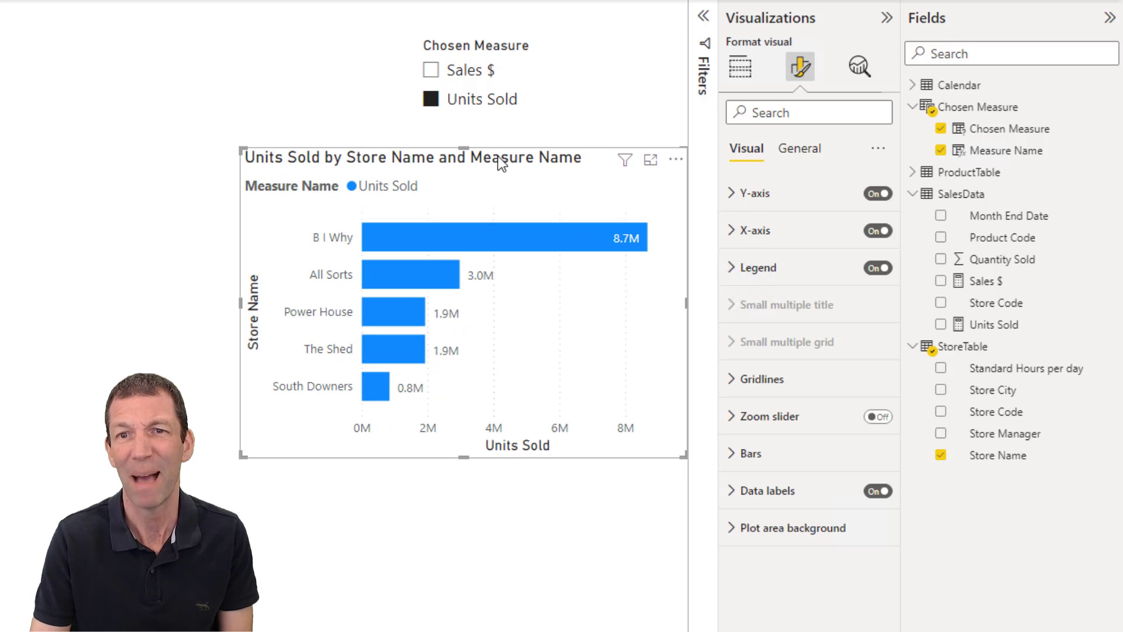
# Start a new Measure Title measure in Chosen Measure using SELECTEDVALUE
pyautogui.rightClick(971, 111)
pyautogui.press('Escape')
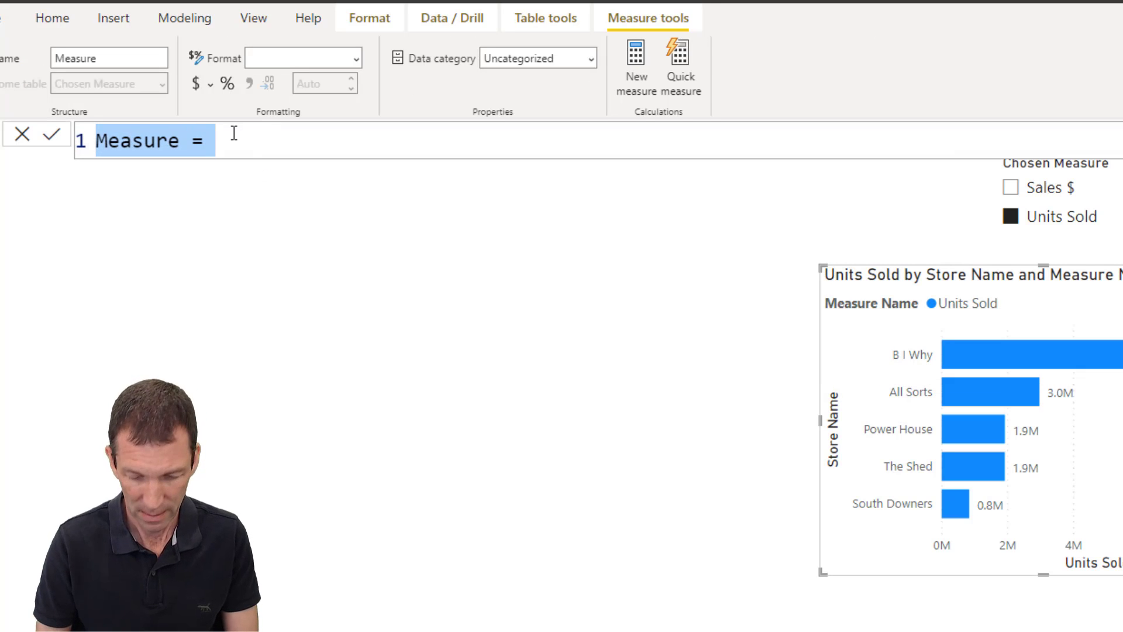
pyautogui.write('Measure Title = SELEC')
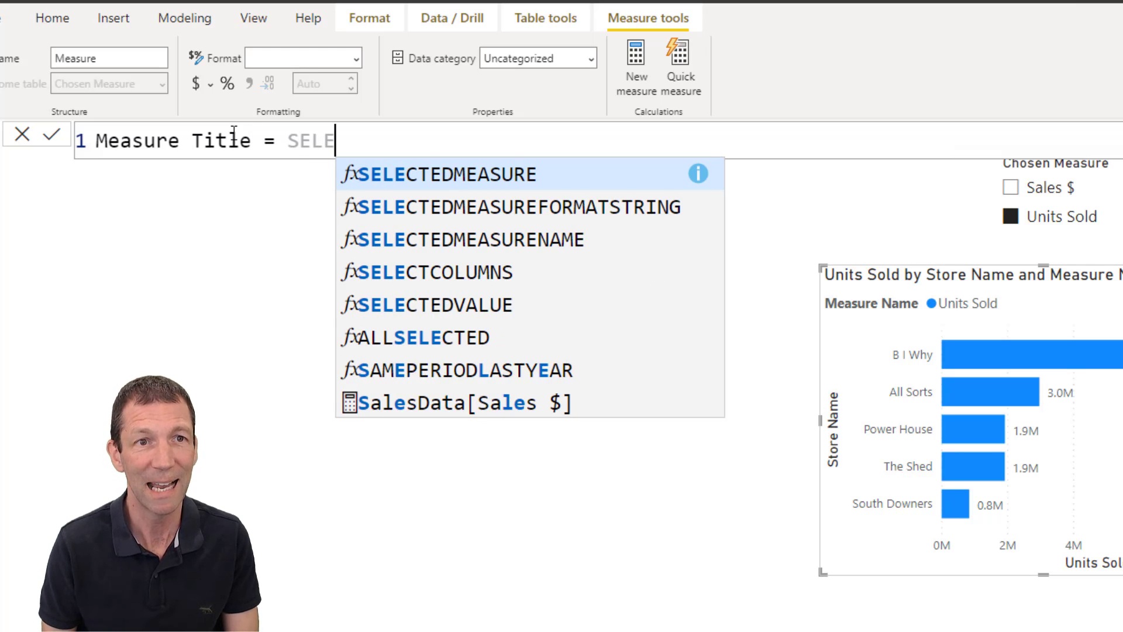
pyautogui.press('Down')
pyautogui.press('Down')
pyautogui.press('Down')
pyautogui.press('Down')
pyautogui.press('Tab')
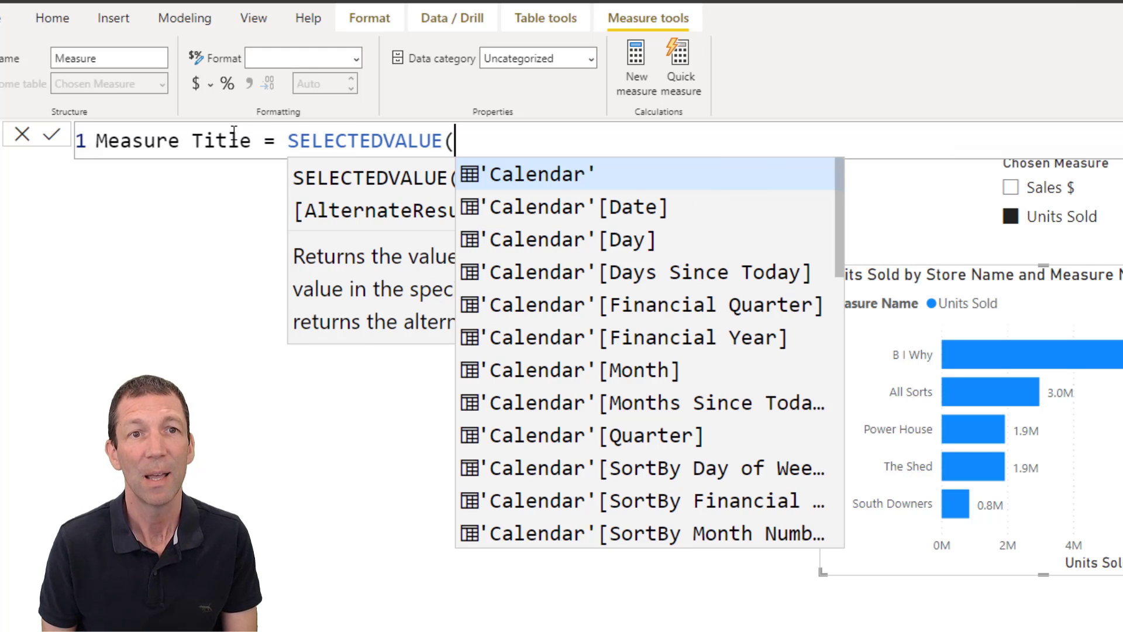
pyautogui.write('chose')
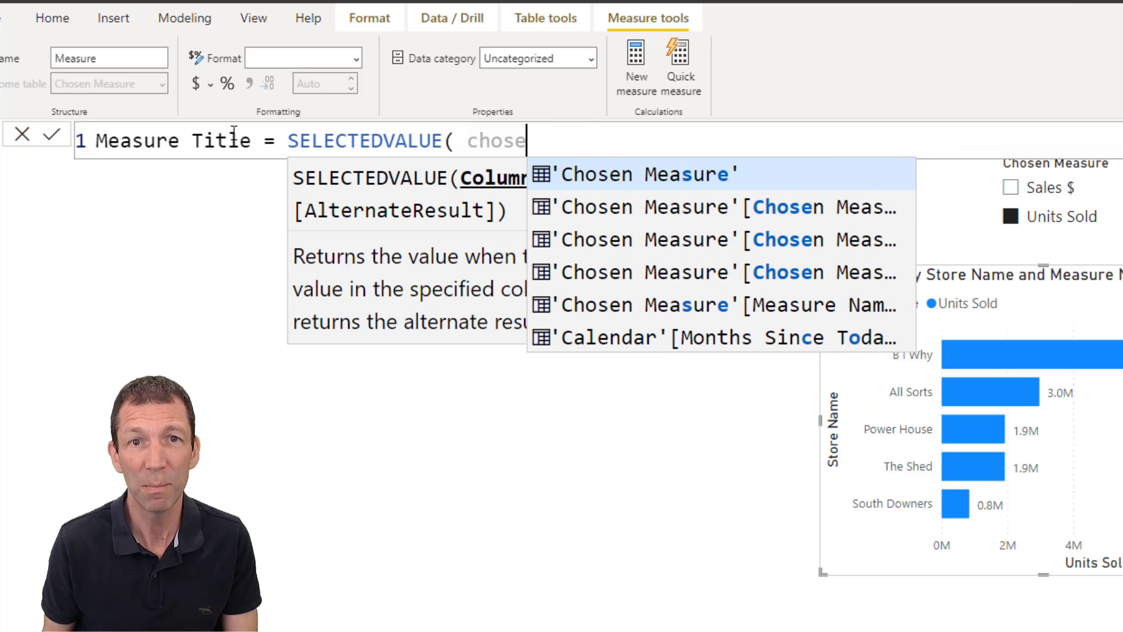
pyautogui.press('Down')
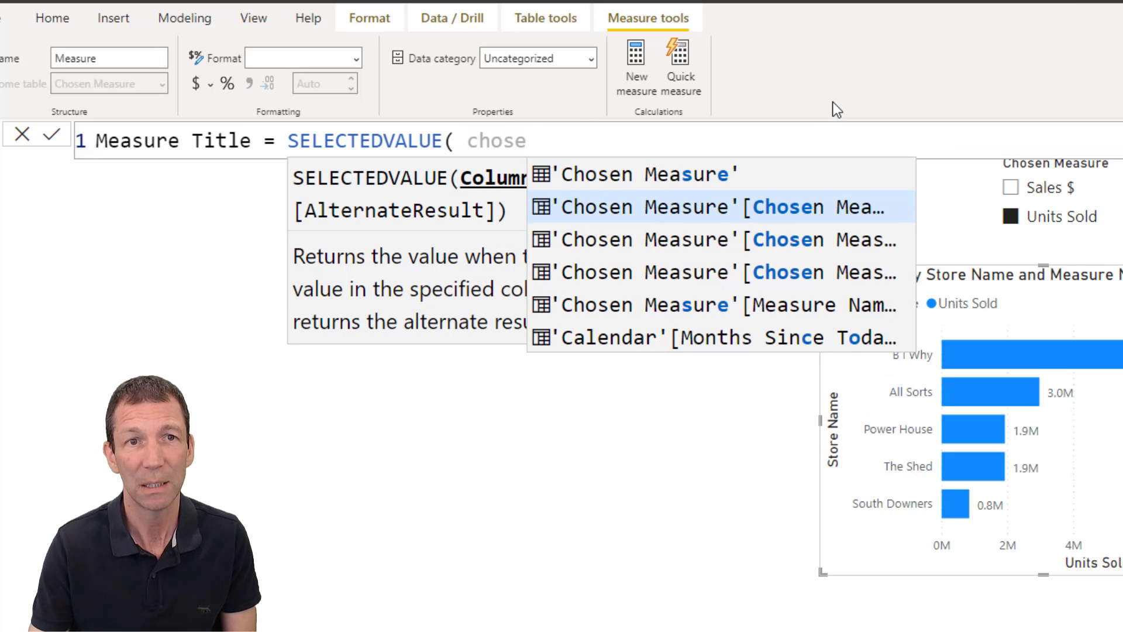
# Pass Measure Name with a "Pick from Slicer" default, add a comment about the page 1 chart, and commit
pyautogui.keyDown('ctrl'); pyautogui.scroll(-3, 774, 173); pyautogui.keyUp('ctrl')
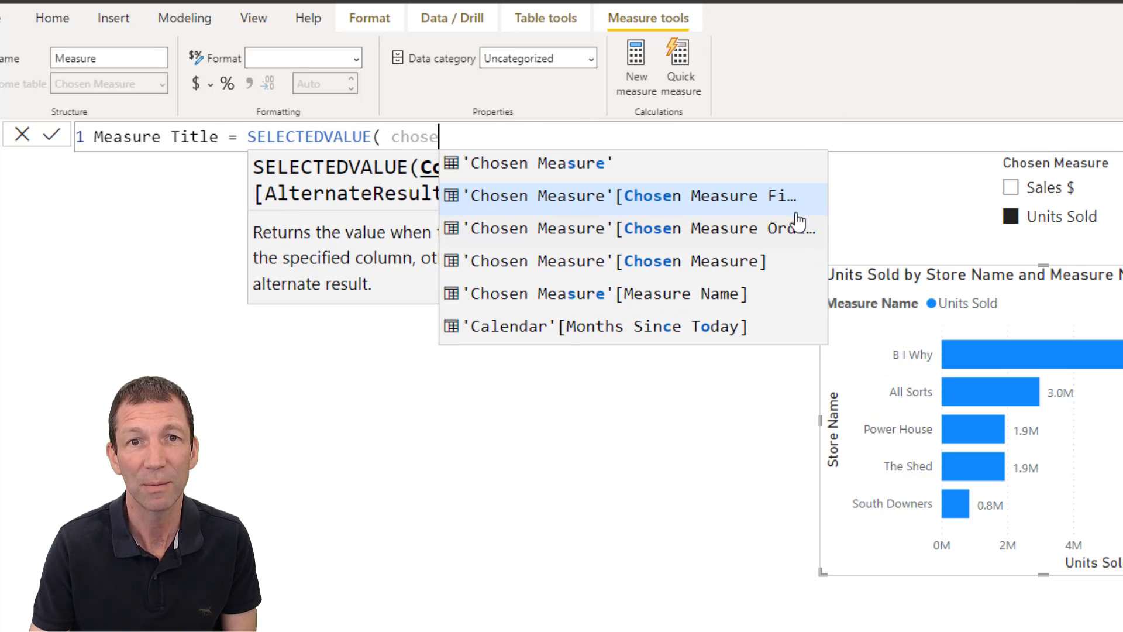
pyautogui.keyDown('ctrl'); pyautogui.scroll(-2, 800, 216); pyautogui.keyUp('ctrl')
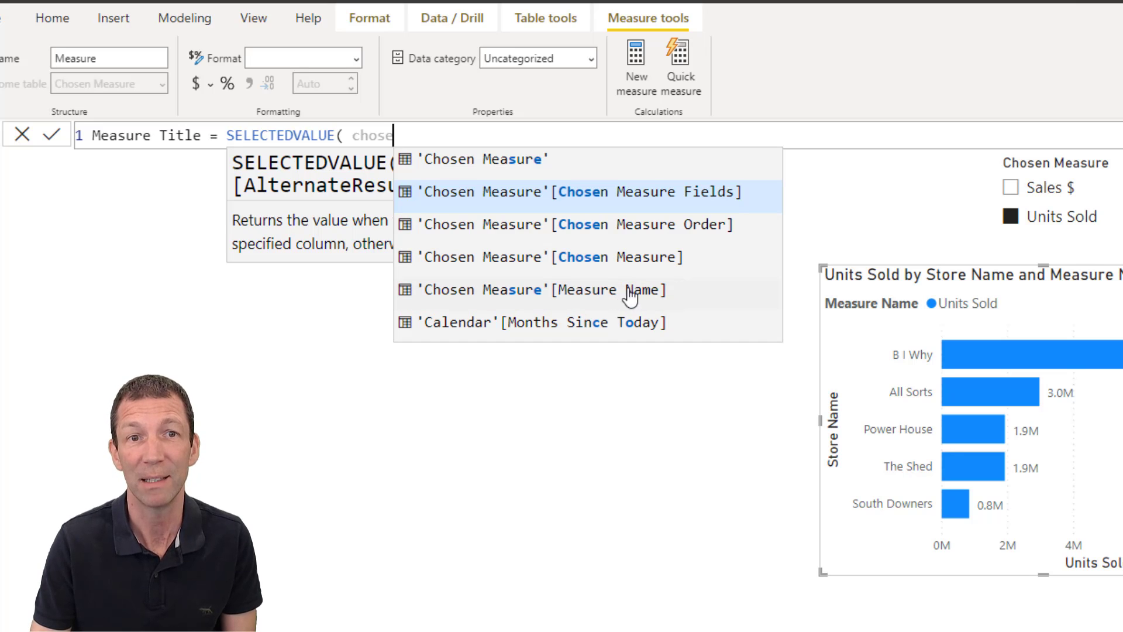
pyautogui.click(579, 291)
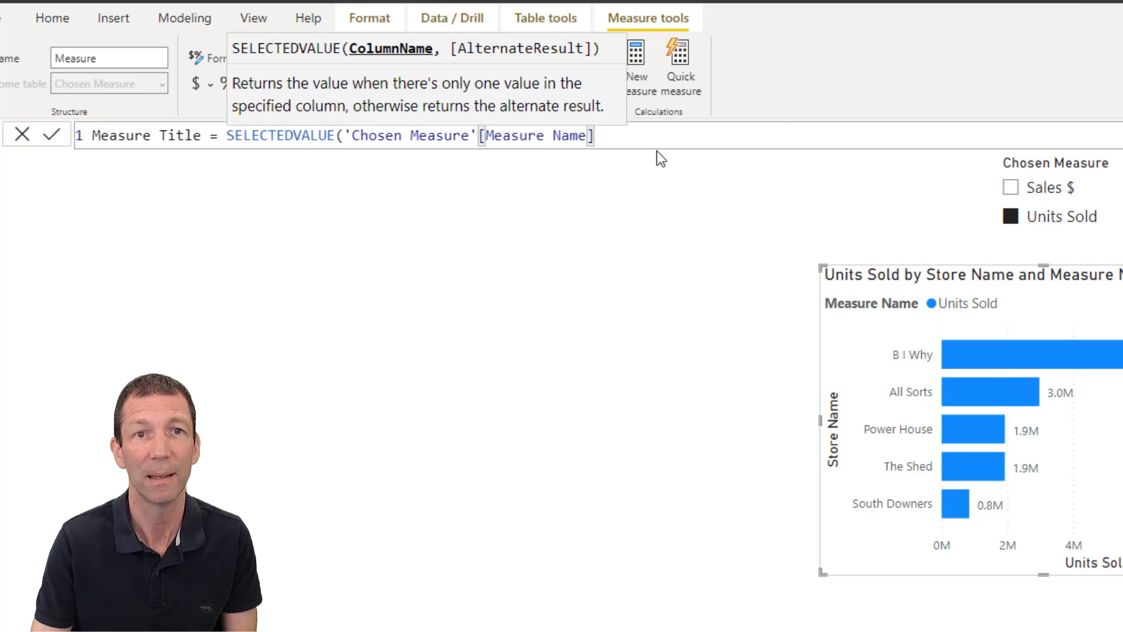
pyautogui.write(', "Pick from Slicer')
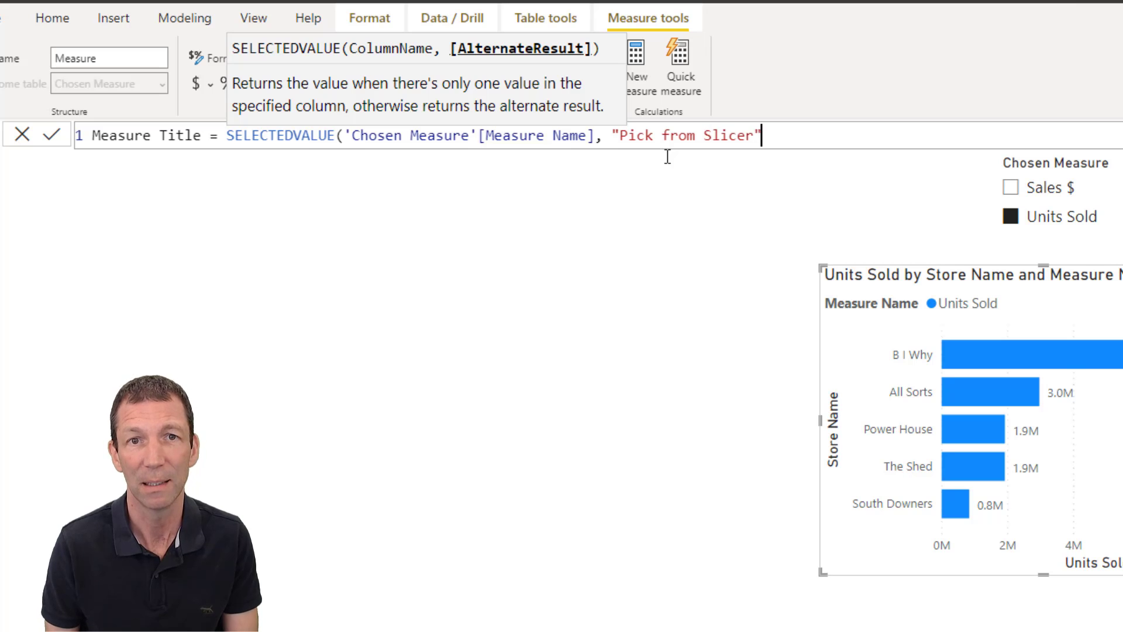
pyautogui.write(')  //Used in Dynamic T')
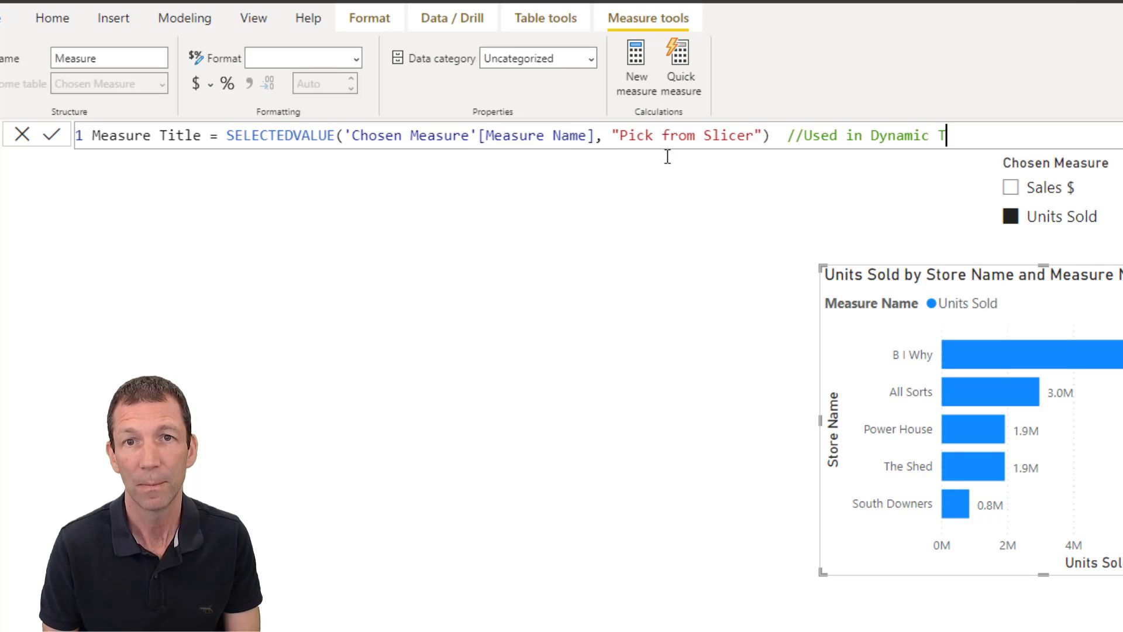
pyautogui.write('chart on ')
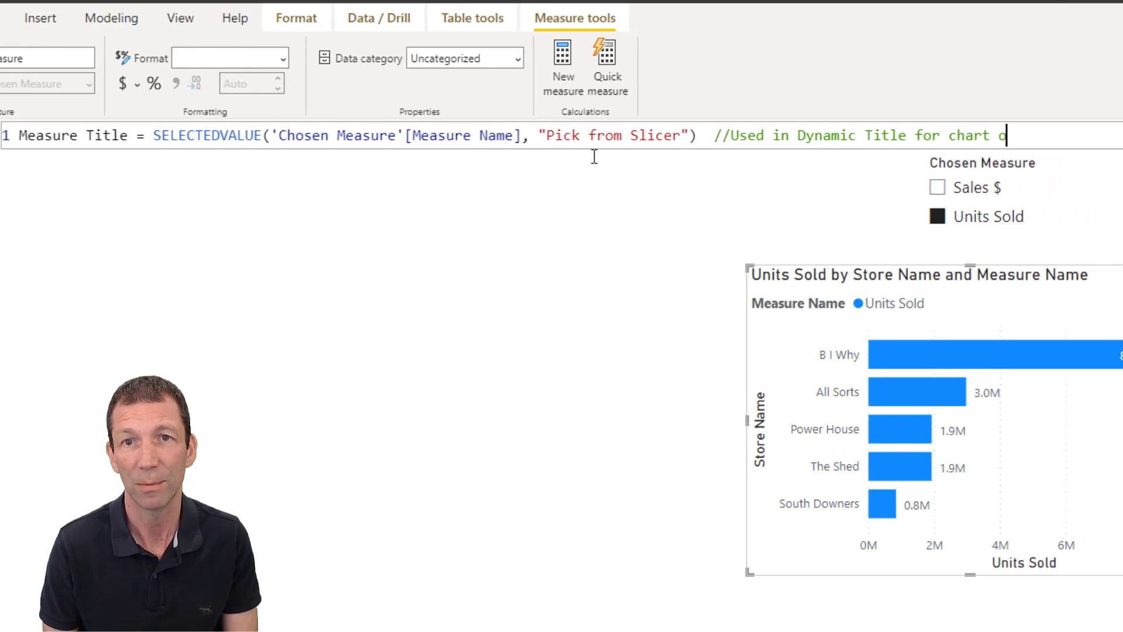
pyautogui.write('page 1')
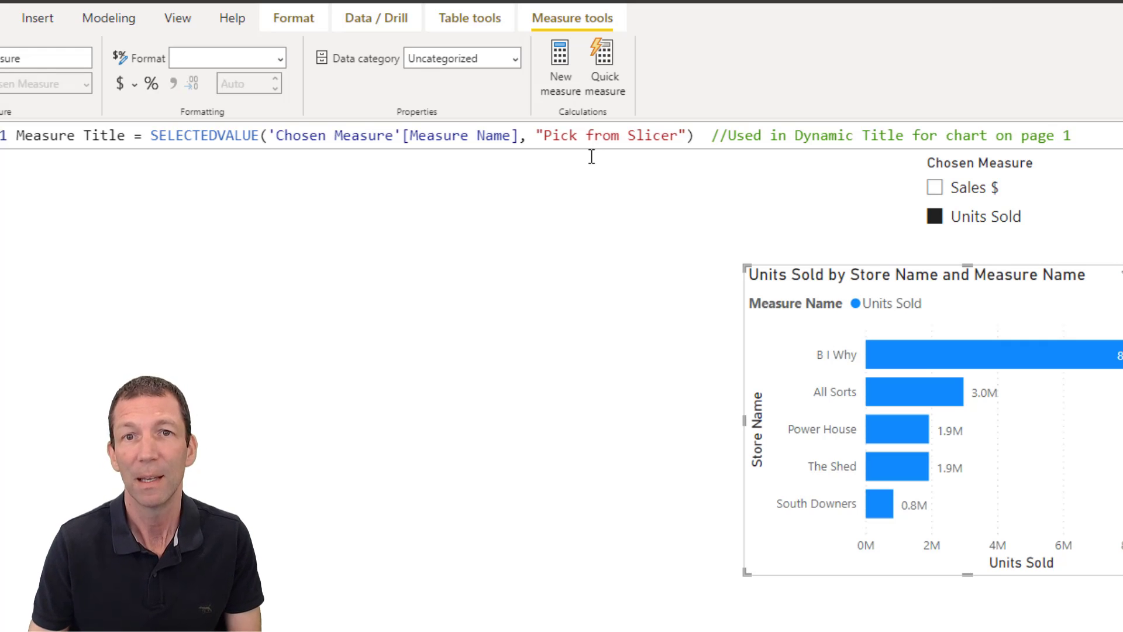
pyautogui.press('Return')
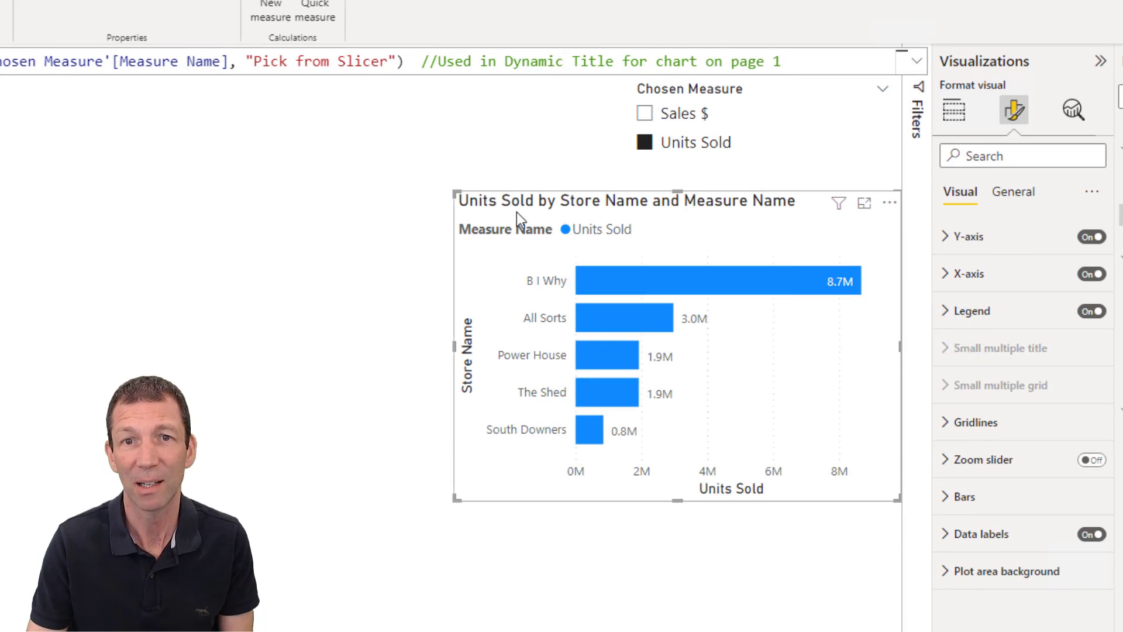
# Set the chart title text to the field value of Measure Title from the Chosen Measure table
pyautogui.click(1014, 192)
pyautogui.click(964, 275)
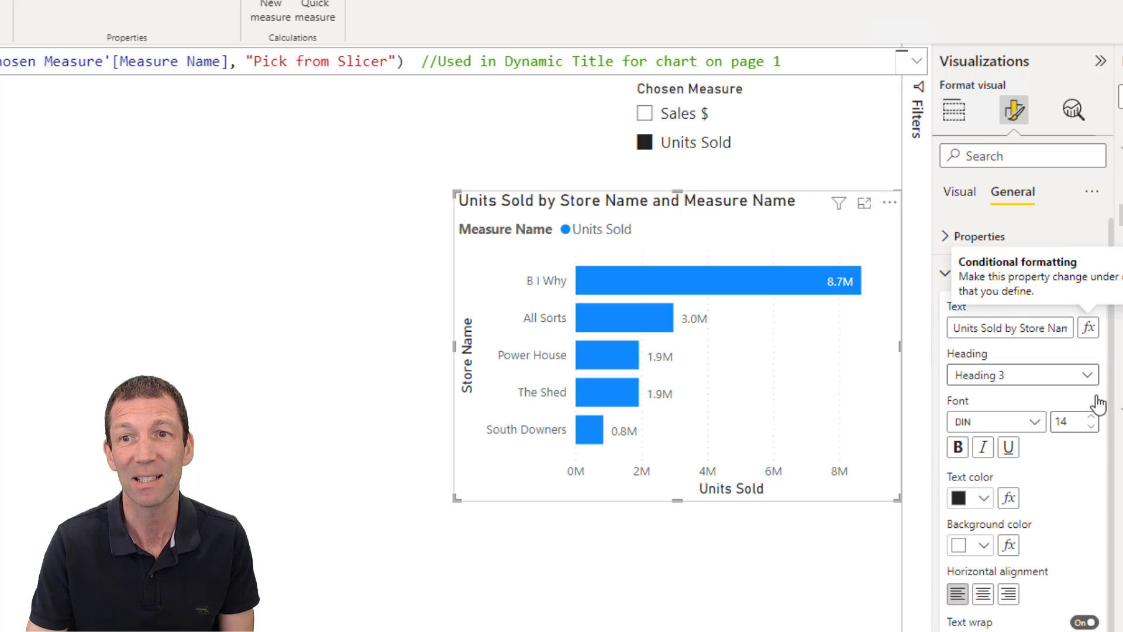
pyautogui.click(1088, 329)
pyautogui.click(200, 252)
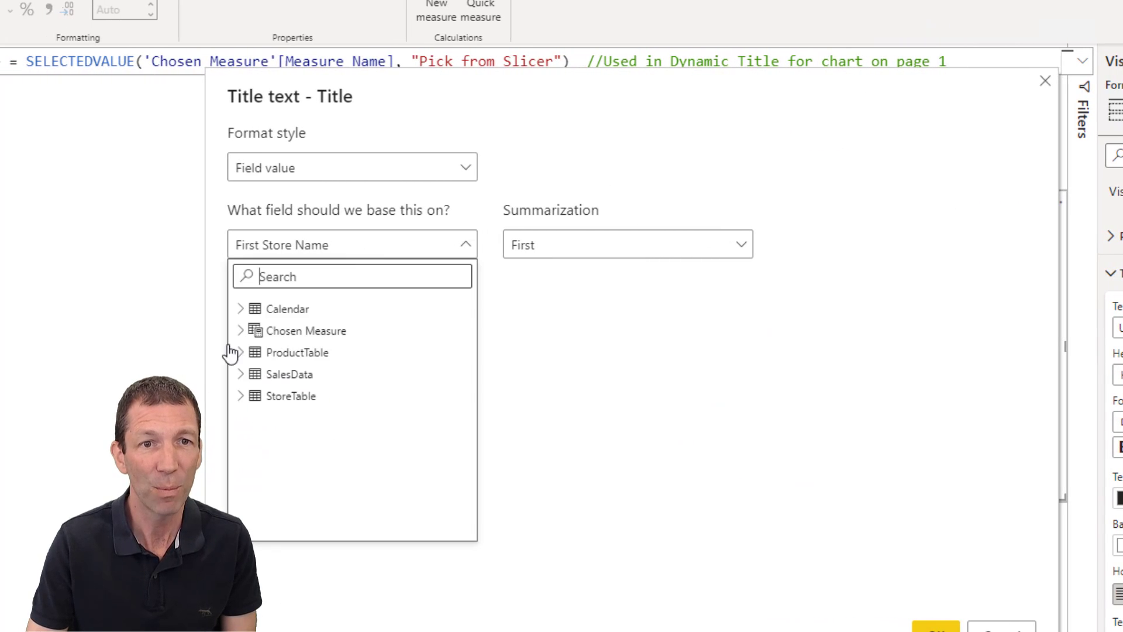
pyautogui.click(241, 331)
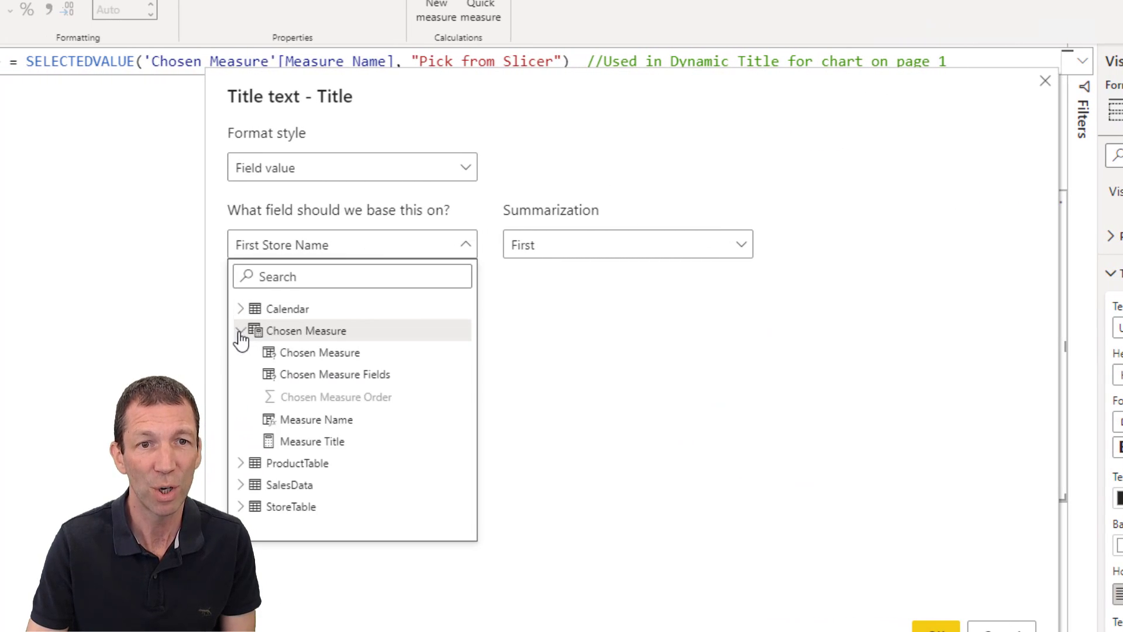
pyautogui.click(313, 446)
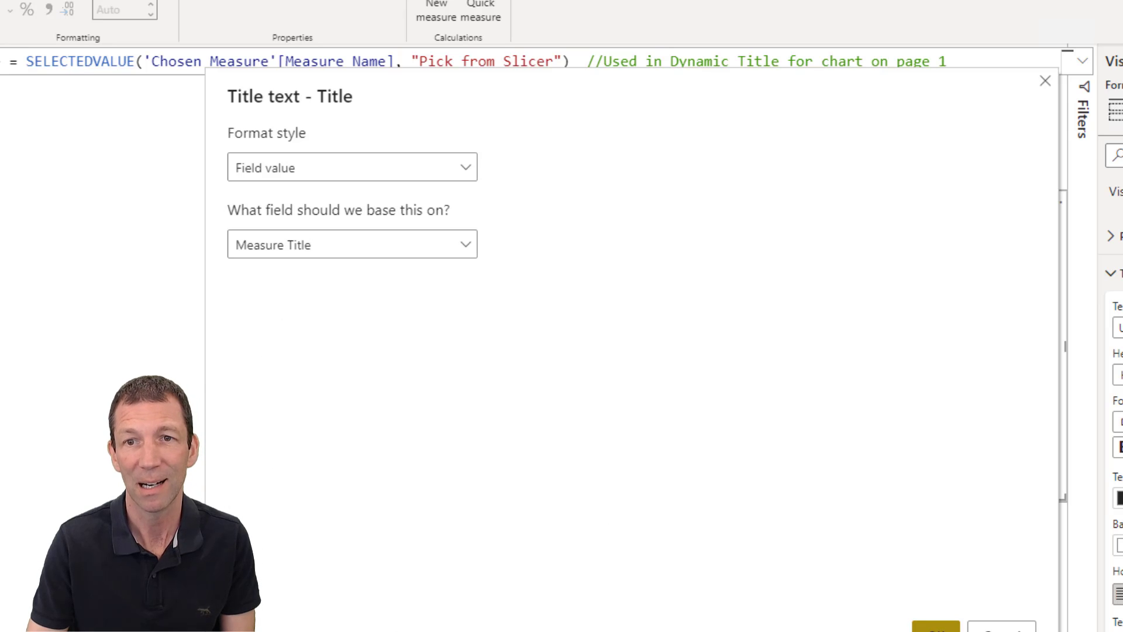
pyautogui.click(936, 628)
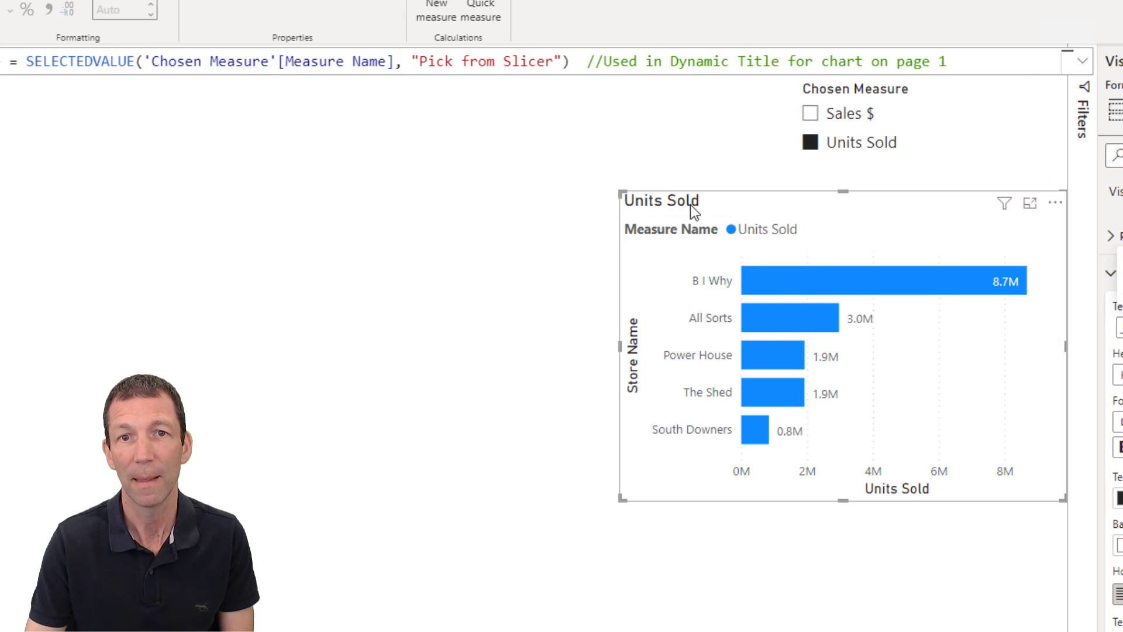
# Toggle the Chosen Measure slicer to Units Sold, then back to Sales $ for orange bars
pyautogui.click(811, 114)
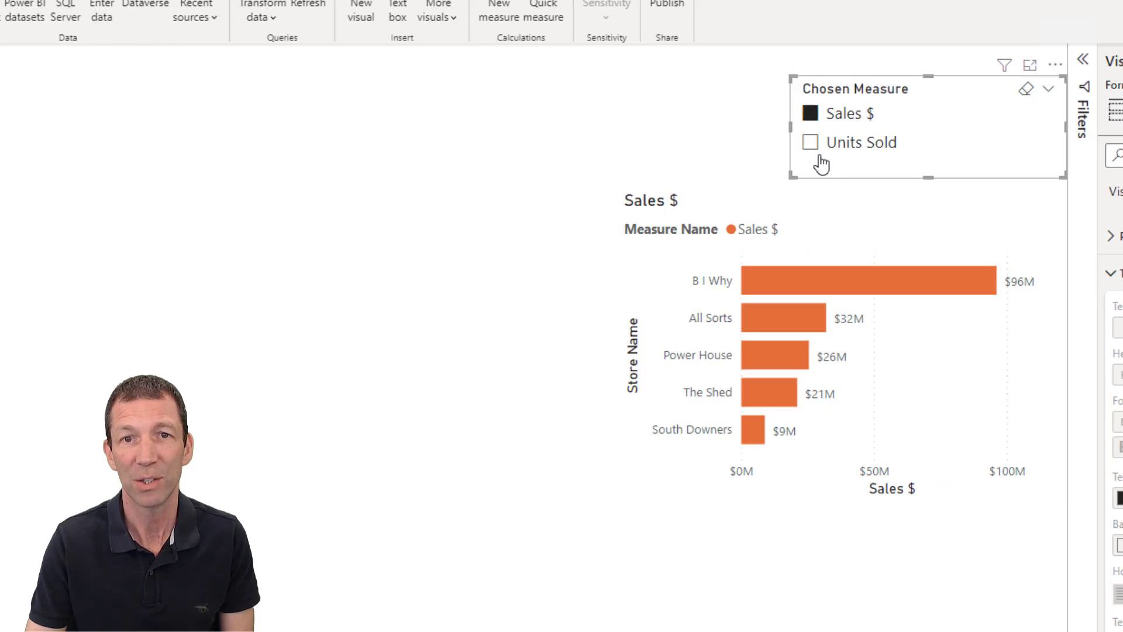
pyautogui.click(812, 147)
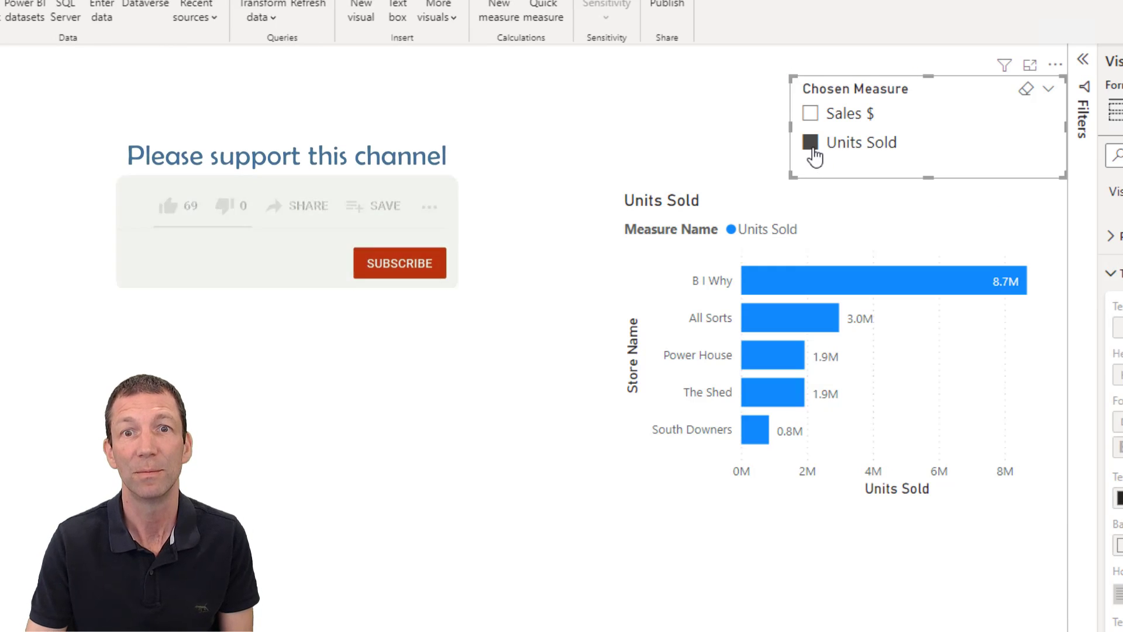
pyautogui.click(813, 117)
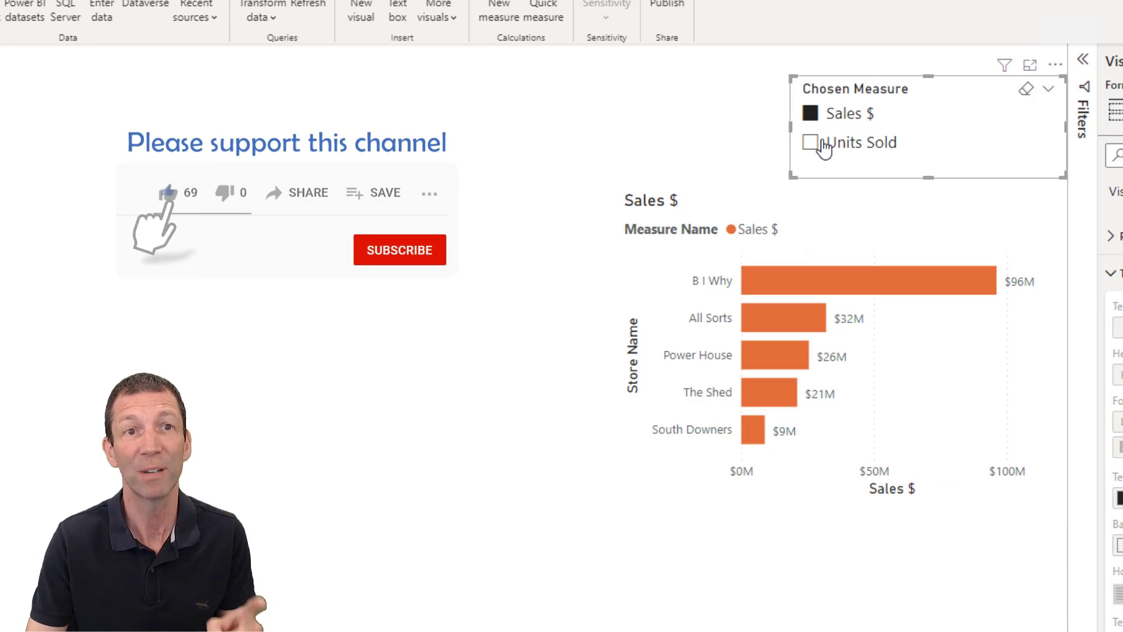